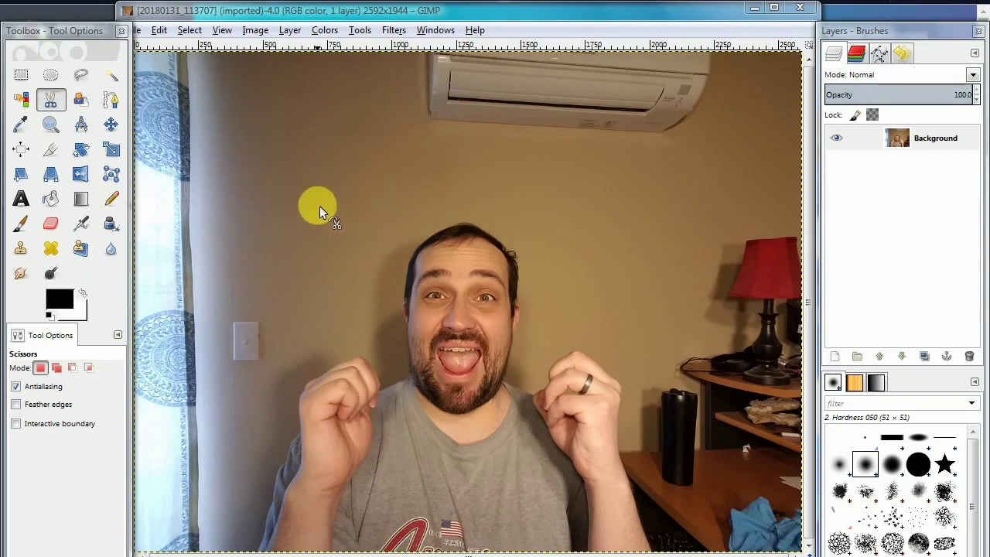
- Start a Scissors Select outline at the photo's bottom edge, following the arm and raised hand at the image's left to the shoulder
click(49, 106)
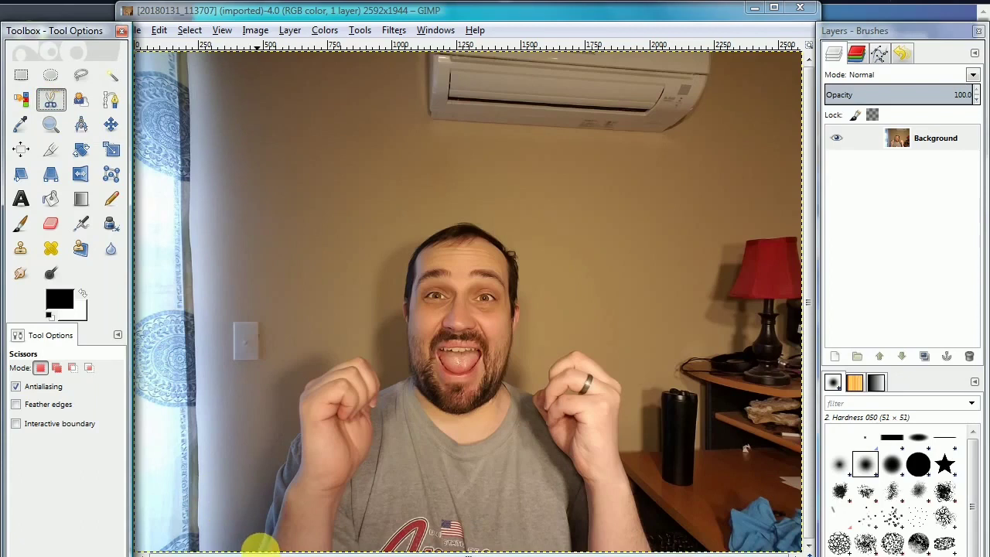
click(258, 550)
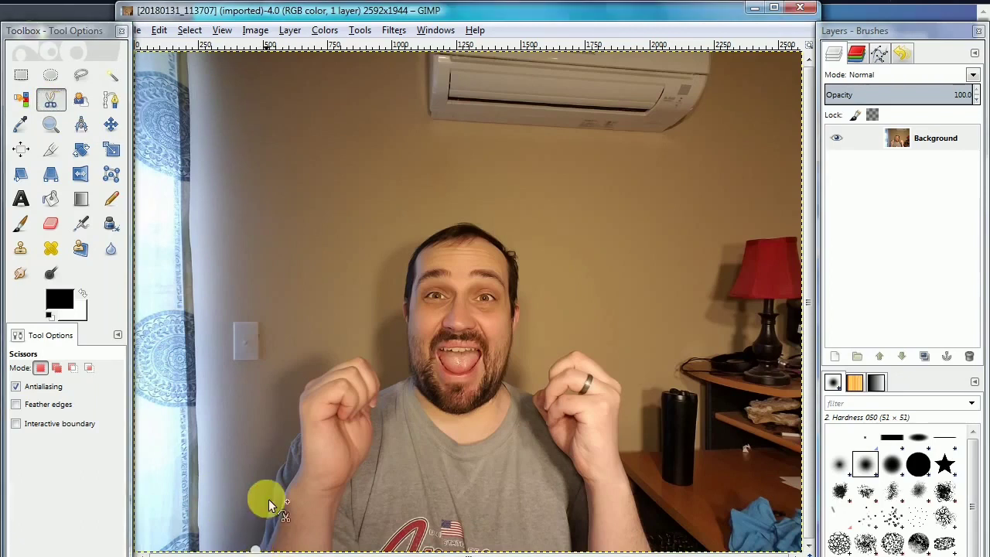
click(300, 435)
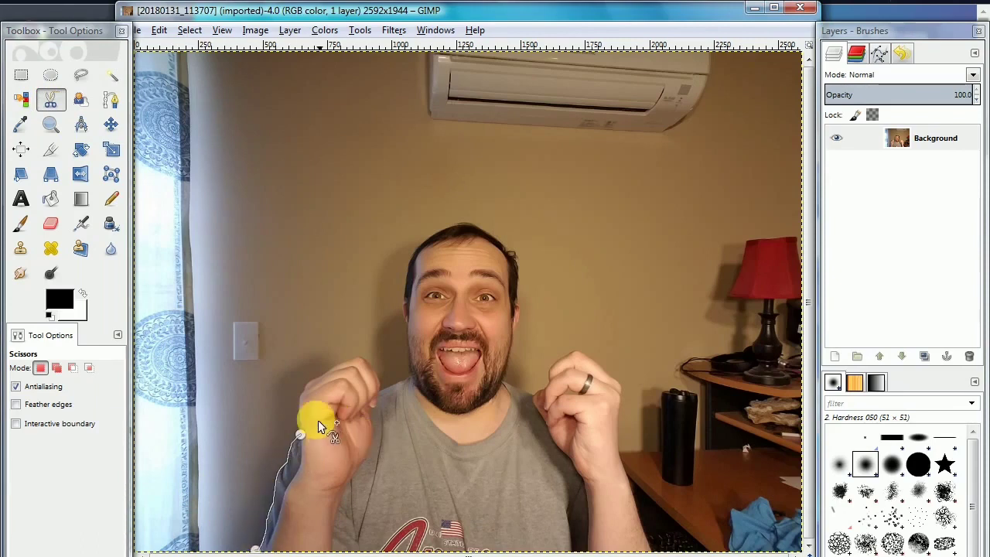
click(308, 384)
click(342, 365)
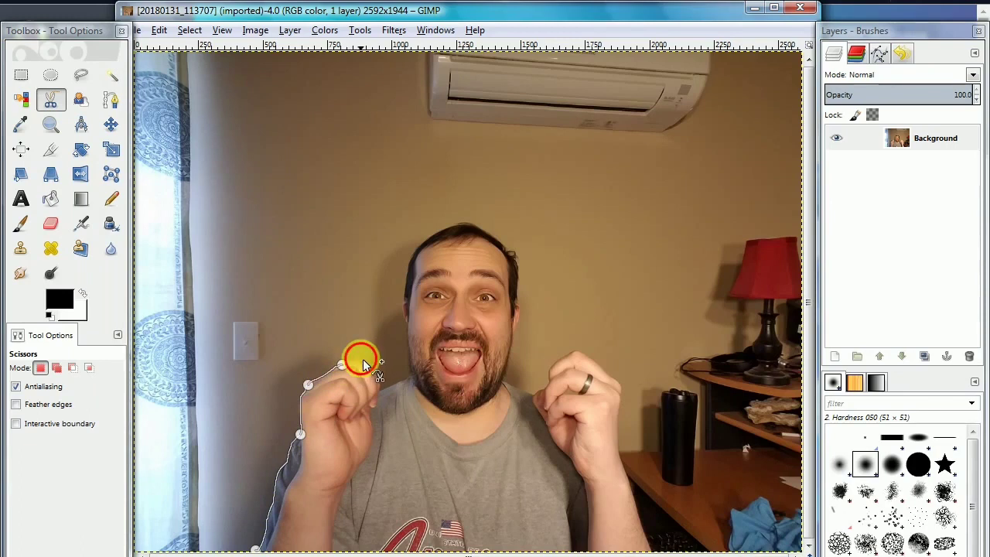
click(361, 358)
click(380, 389)
- Continue the scissors outline up the neck and left side of the face, adding extra points to fit the ear and hairline
click(409, 377)
click(408, 328)
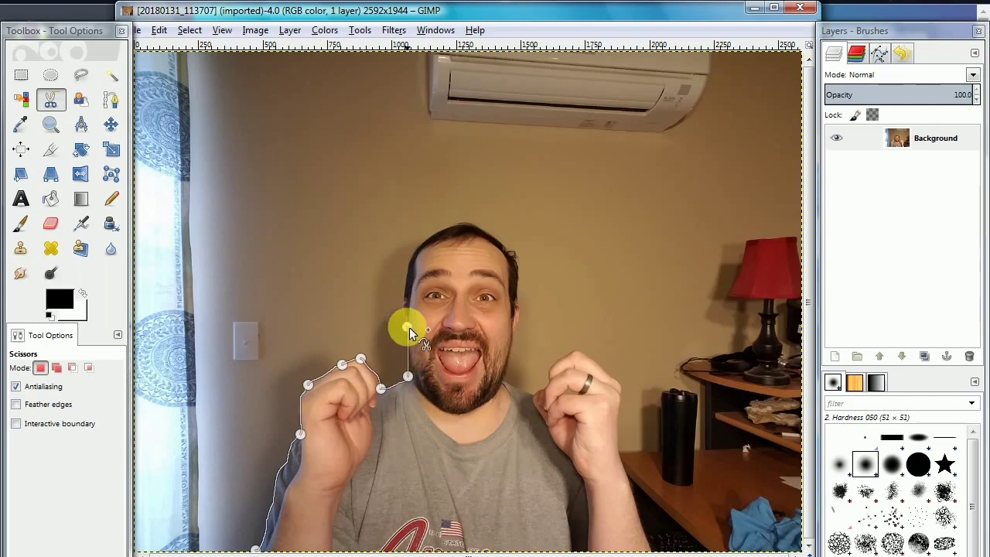
click(407, 273)
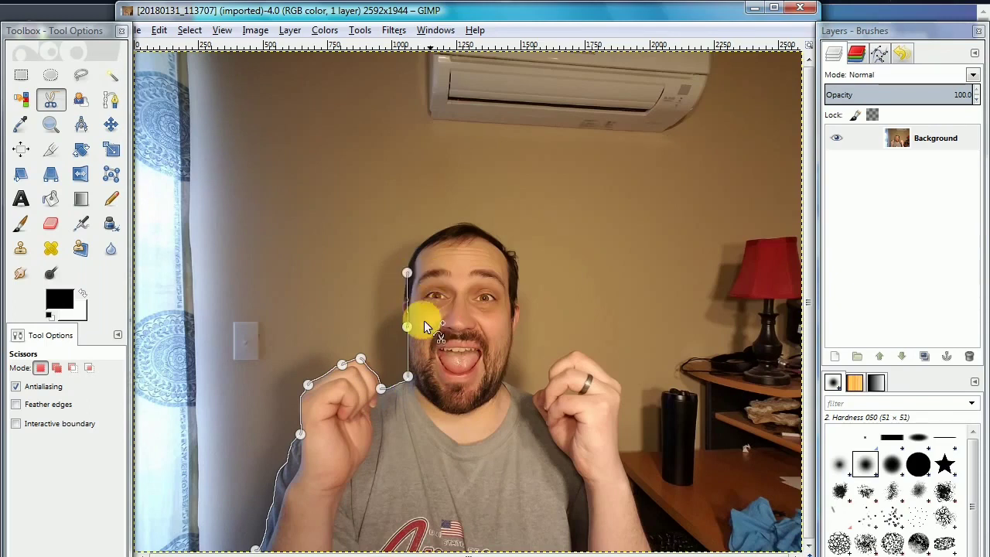
key(ctrl)
scroll(409, 304, up, 1)
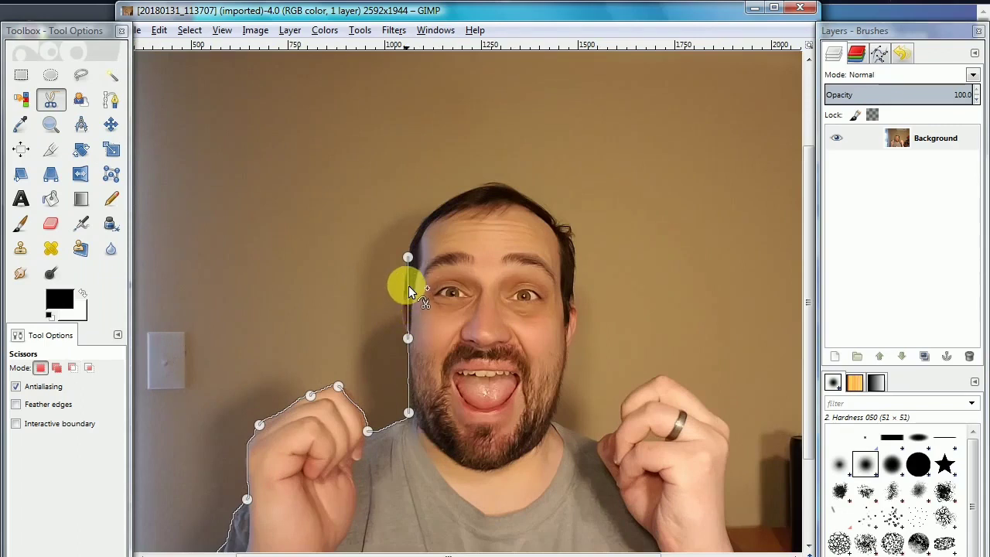
click(407, 288)
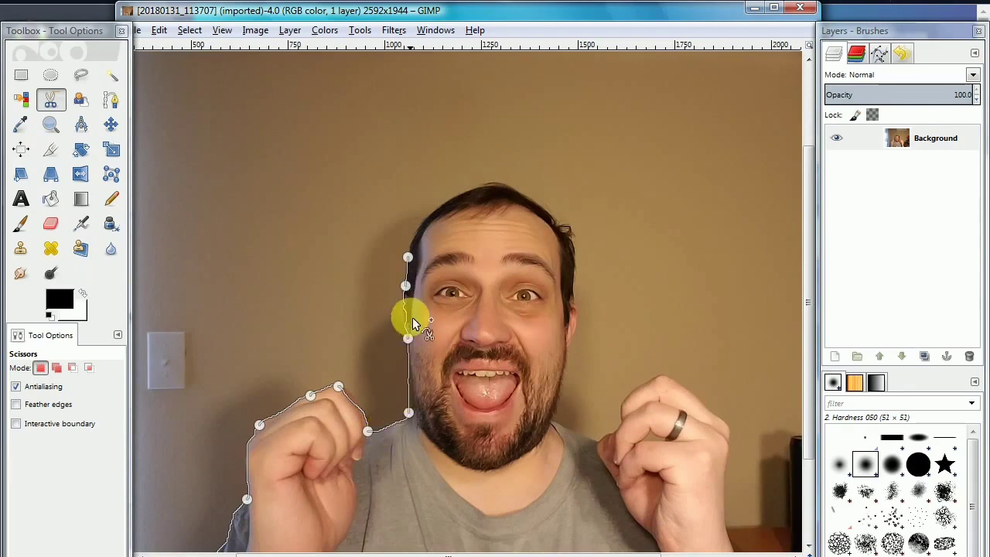
click(404, 318)
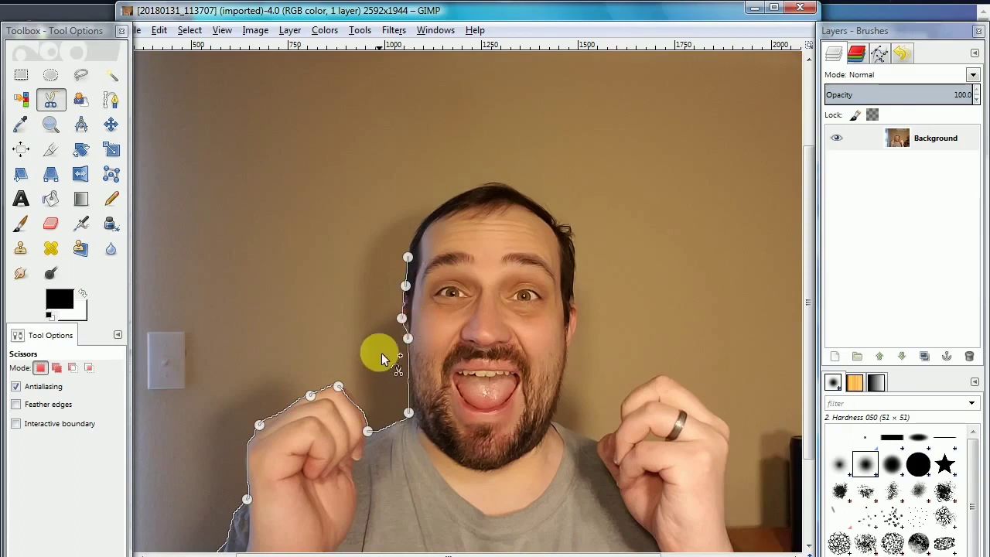
- Continue the scissors outline over the top of the hair and down the right side of the face to the jaw
click(428, 216)
click(507, 186)
click(574, 253)
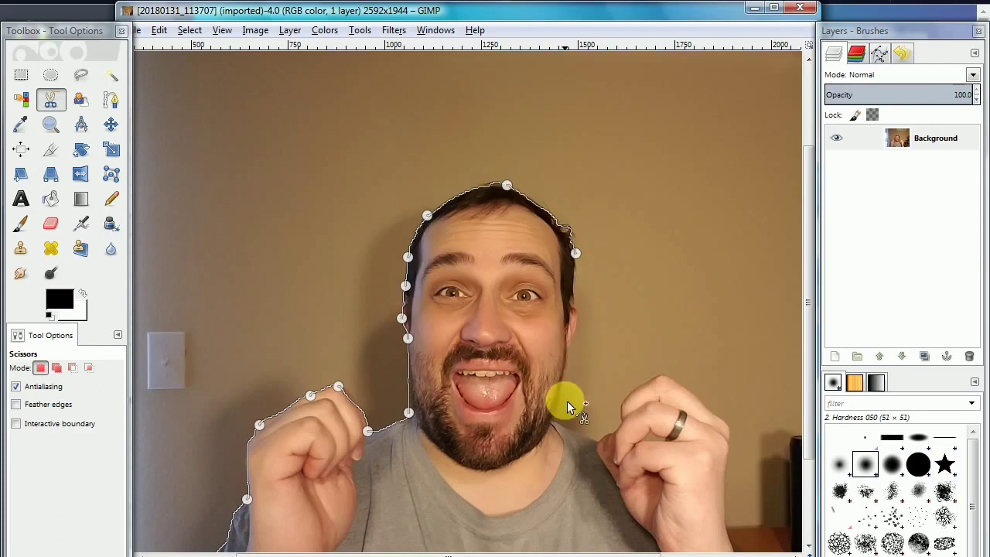
click(553, 420)
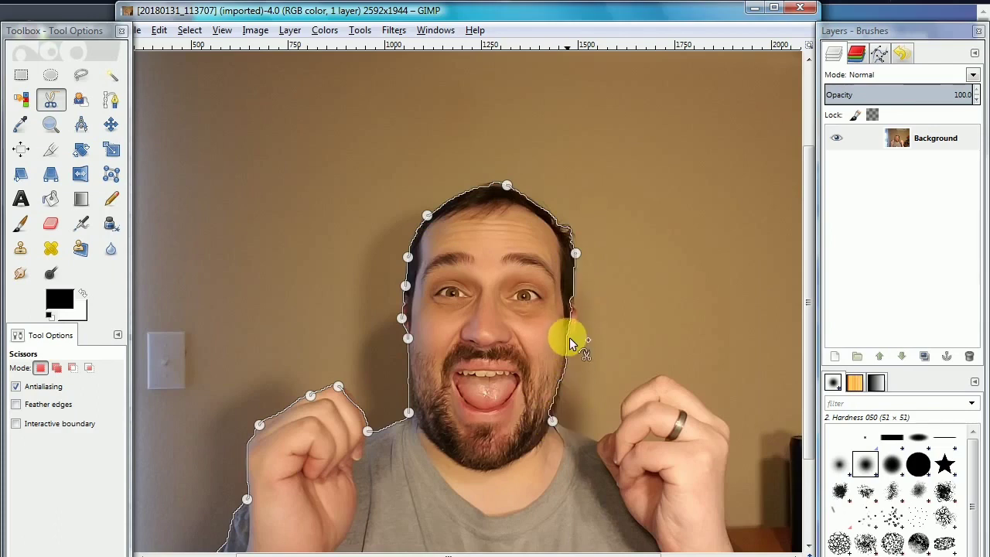
- Add and position extra outline points so the path follows the ear on the right side of the face
drag(570, 330, 576, 334)
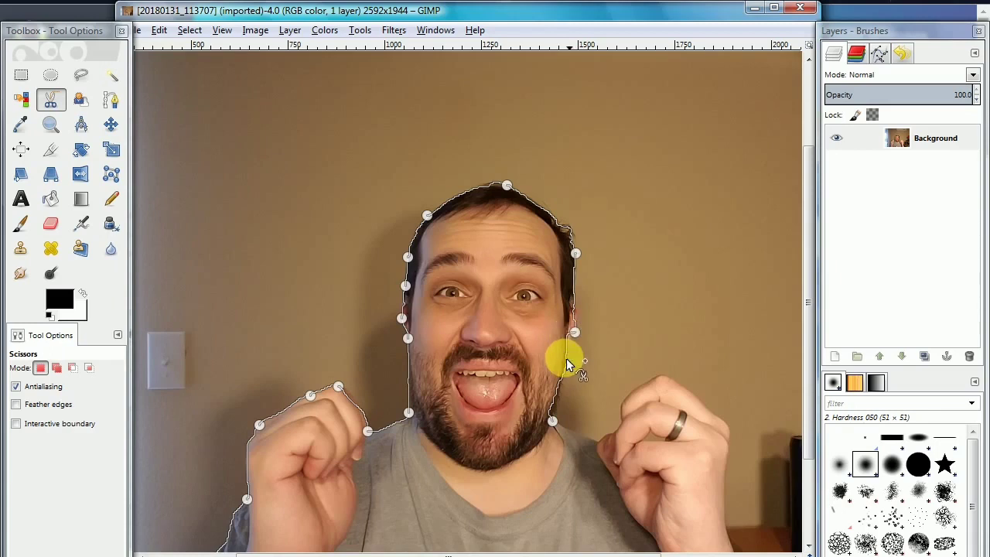
scroll(568, 358, up, 2)
drag(583, 273, 581, 247)
mouse_move(570, 316)
mouse_down()
mouse_move(574, 328)
mouse_move(573, 316)
mouse_up()
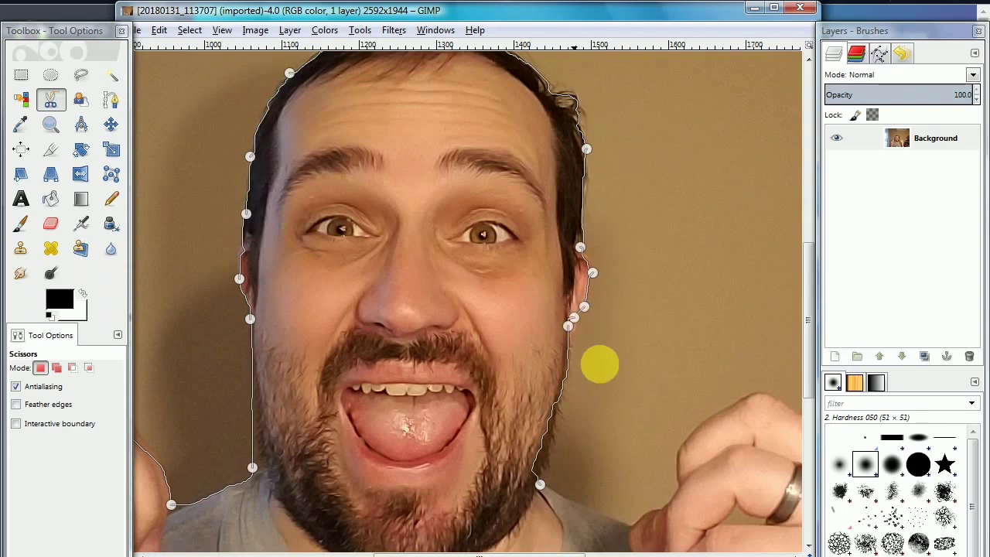
- Extend the scissors outline from the jaw along the right shoulder to the top of the raised hand with the ring
scroll(582, 371, down, 1)
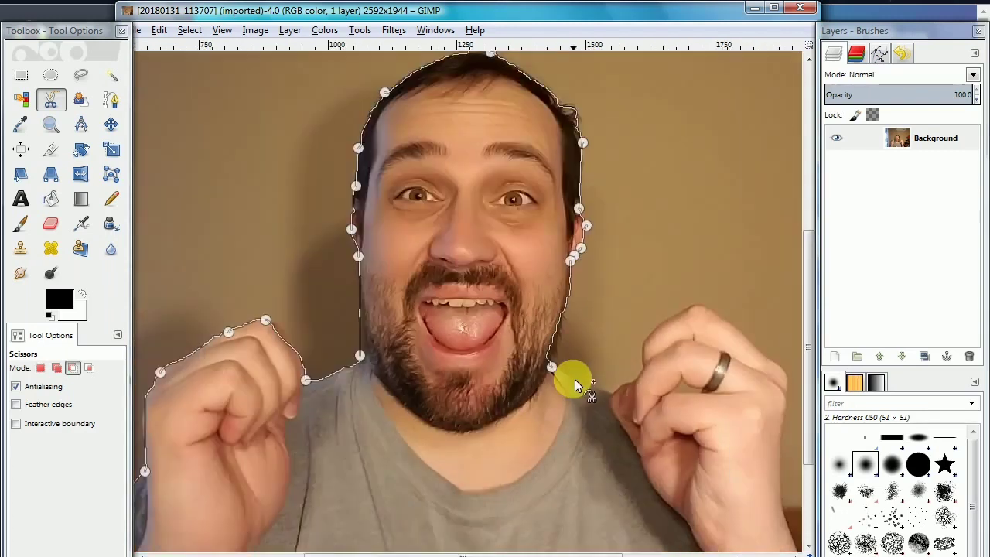
scroll(572, 366, down, 3)
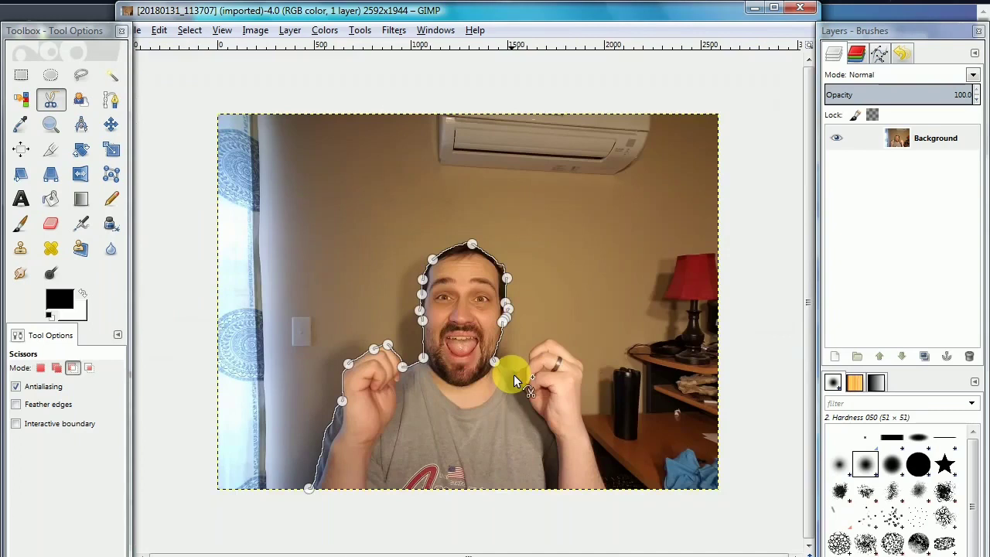
scroll(513, 375, up, 1)
scroll(516, 383, up, 1)
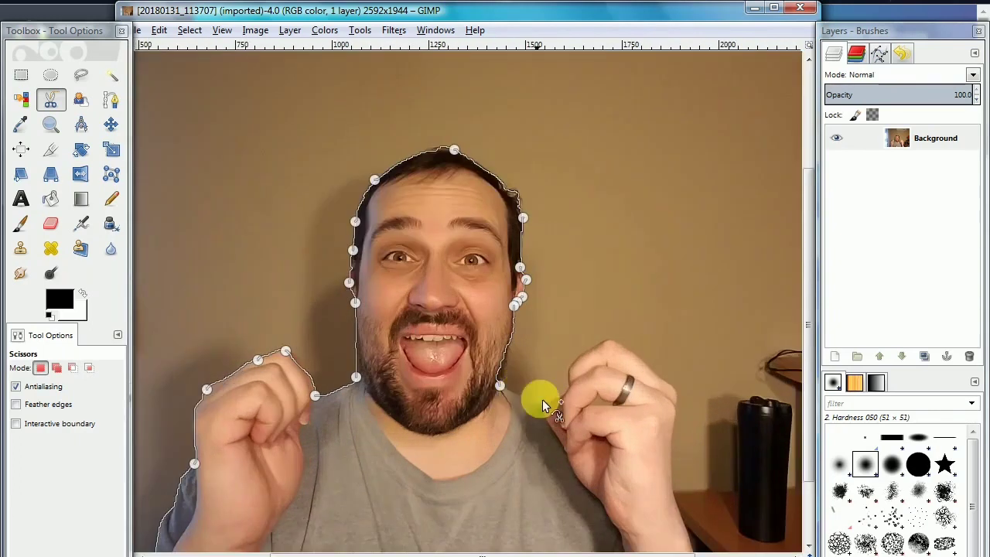
click(544, 402)
click(609, 338)
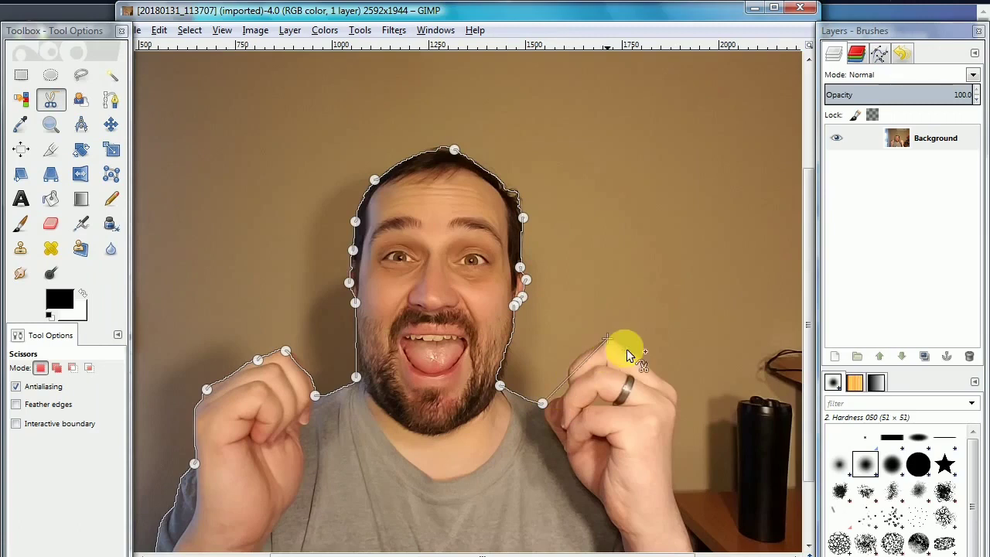
- Trace the outline down the ringed hand and forearm to the photo's bottom edge and close it at the starting point
scroll(646, 370, down, 2)
scroll(661, 353, down, 1)
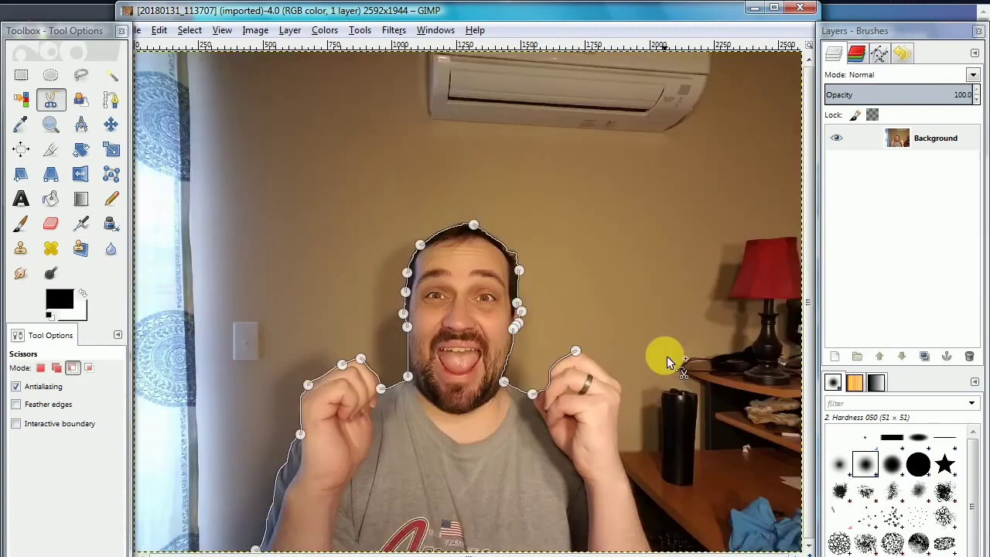
click(621, 385)
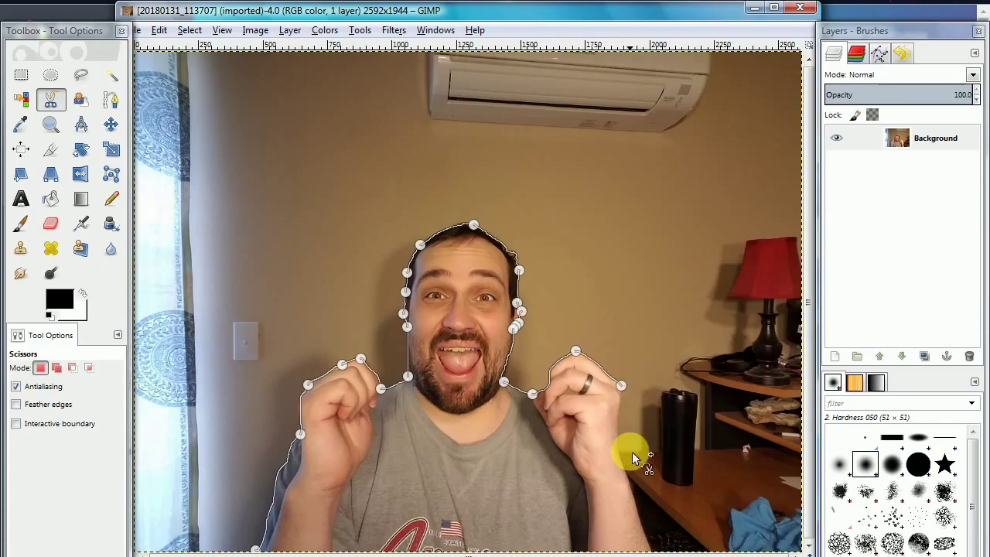
click(653, 550)
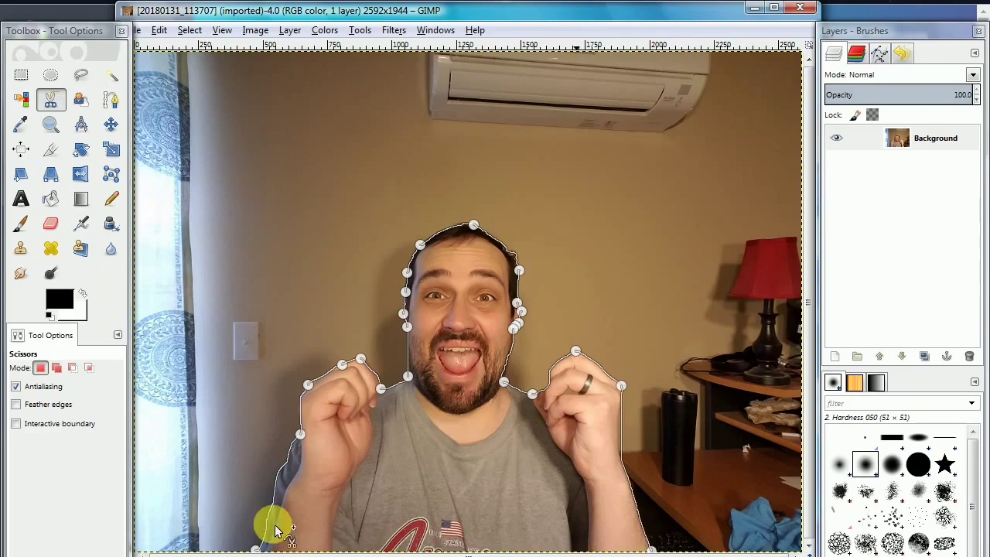
click(256, 549)
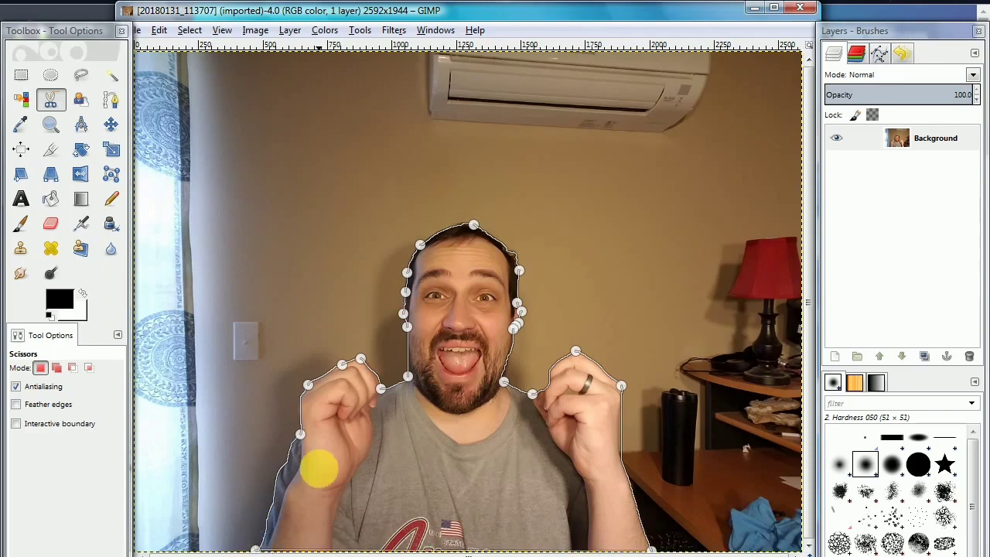
- Check the closed outline around the man and convert it into a selection
key(ctrl)
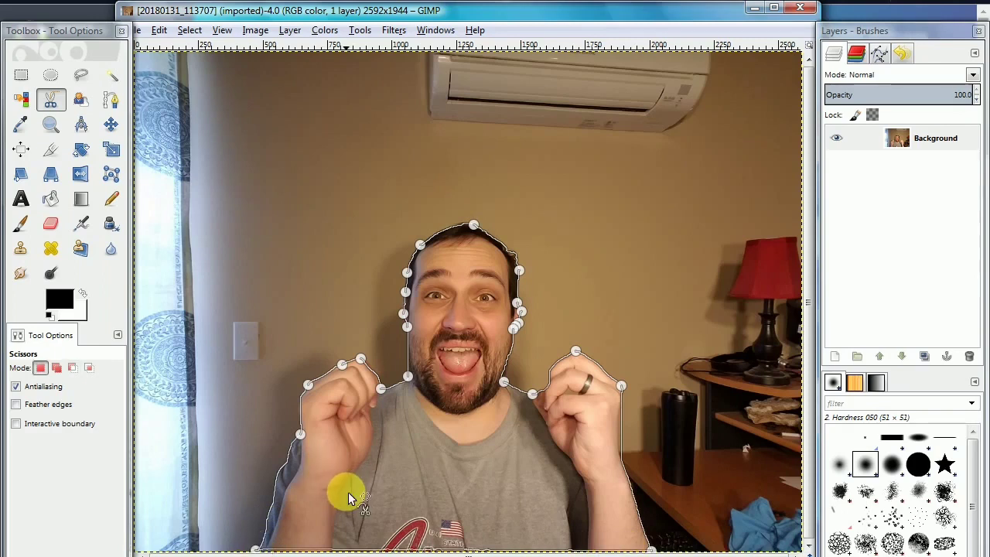
scroll(348, 492, up, 2)
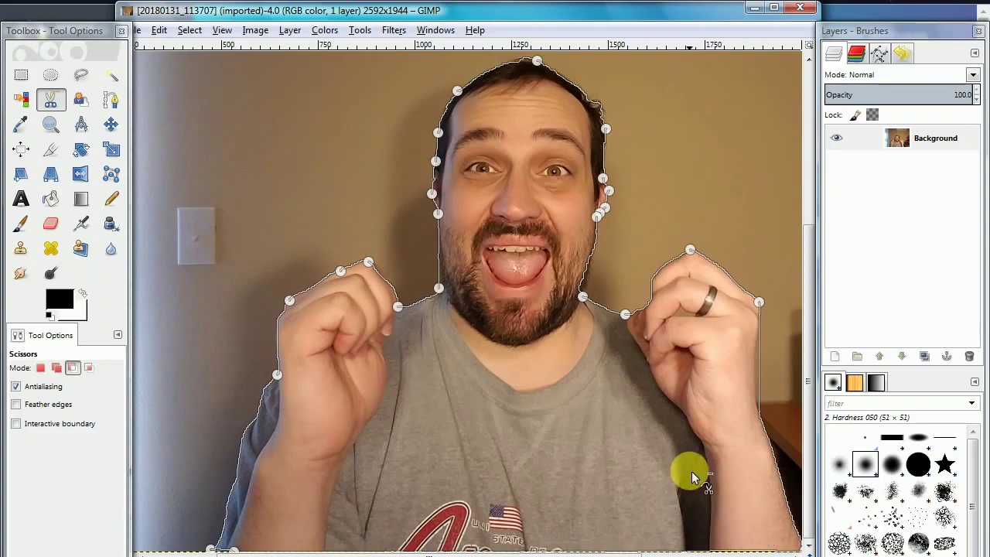
ctrl+scroll(691, 471, up, 2)
ctrl+scroll(692, 471, down, 4)
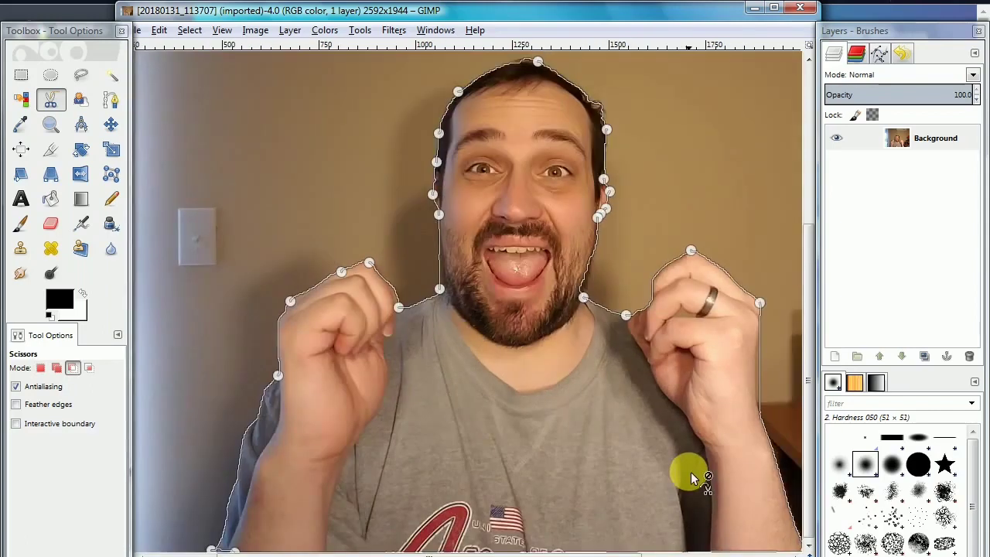
ctrl+scroll(557, 418, up, 1)
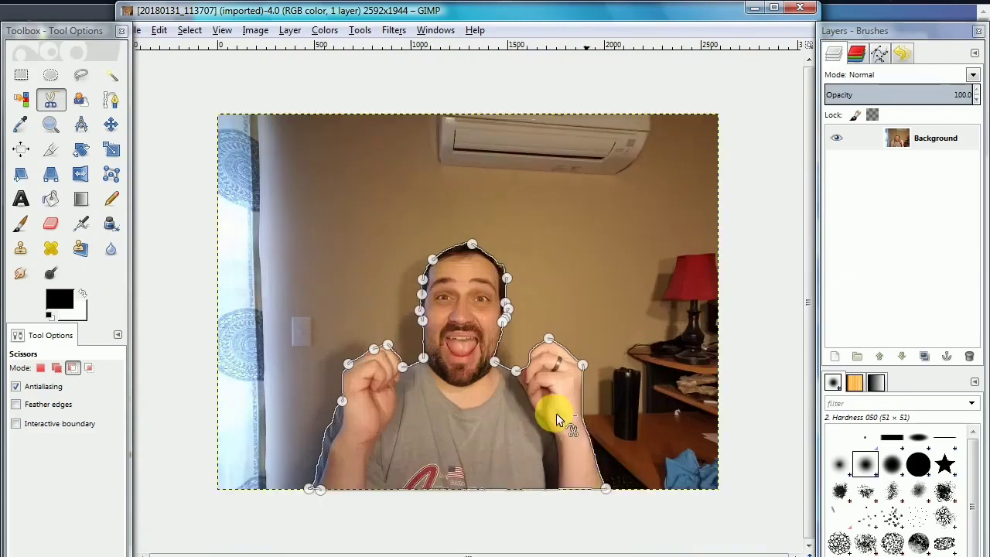
ctrl+scroll(553, 410, up, 1)
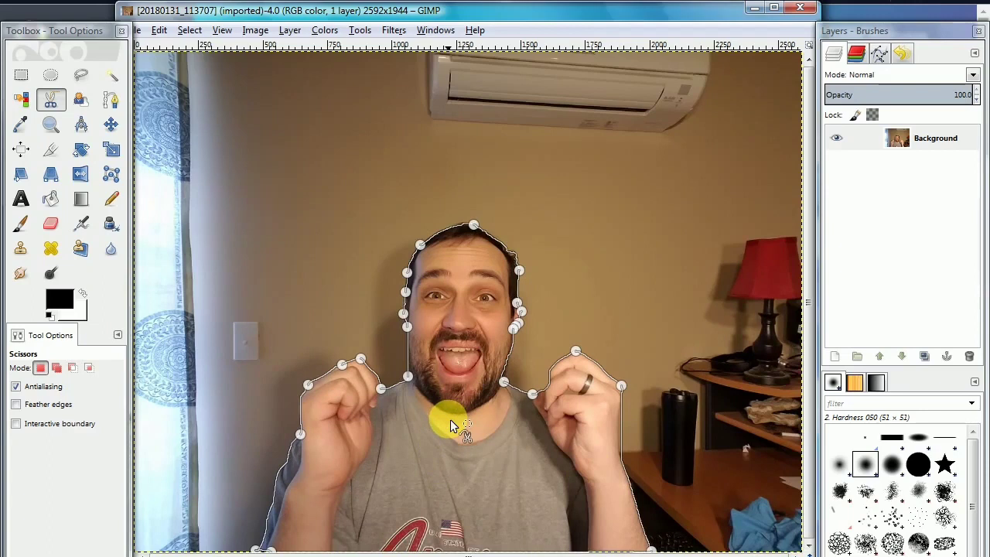
click(450, 419)
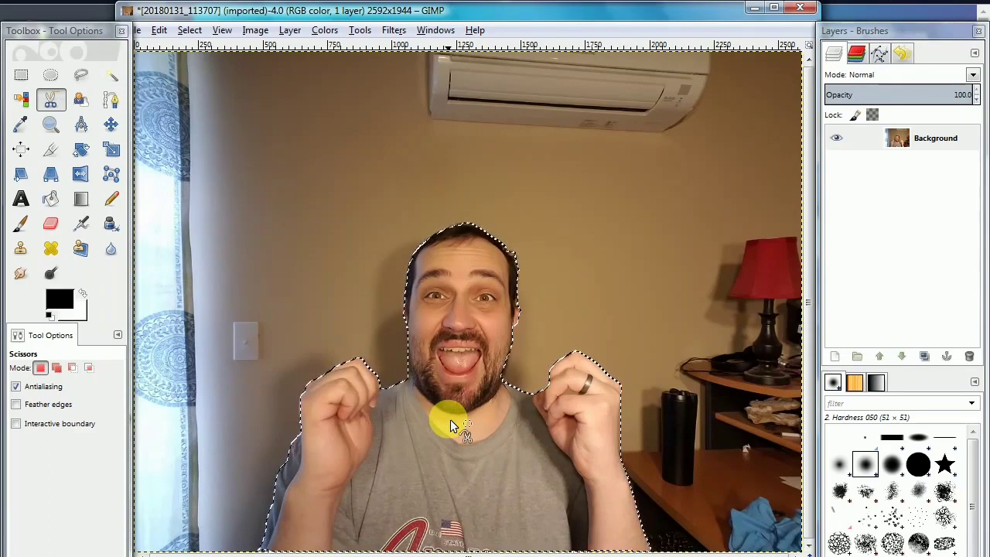
- Add an alpha channel to the Background layer
right_click(285, 198)
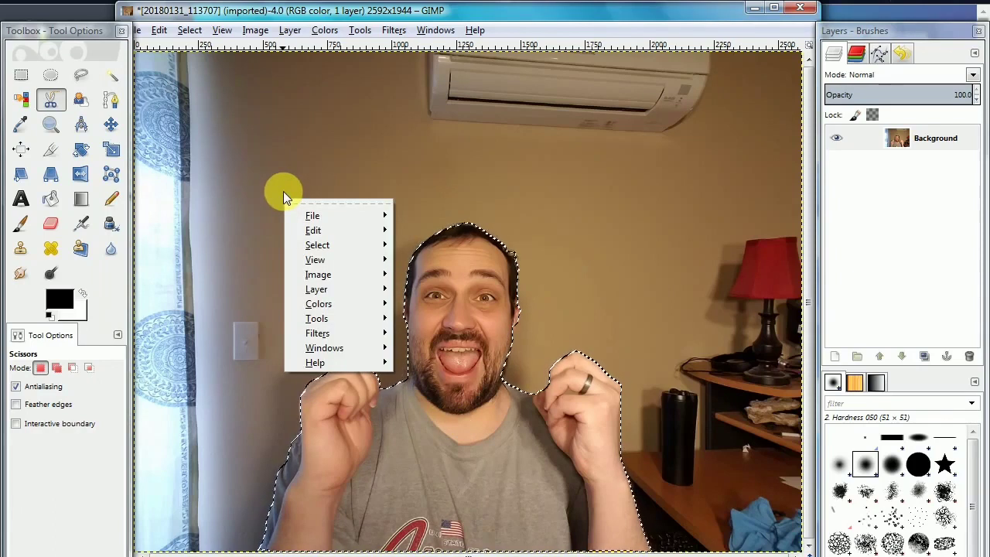
mouse_move(358, 289)
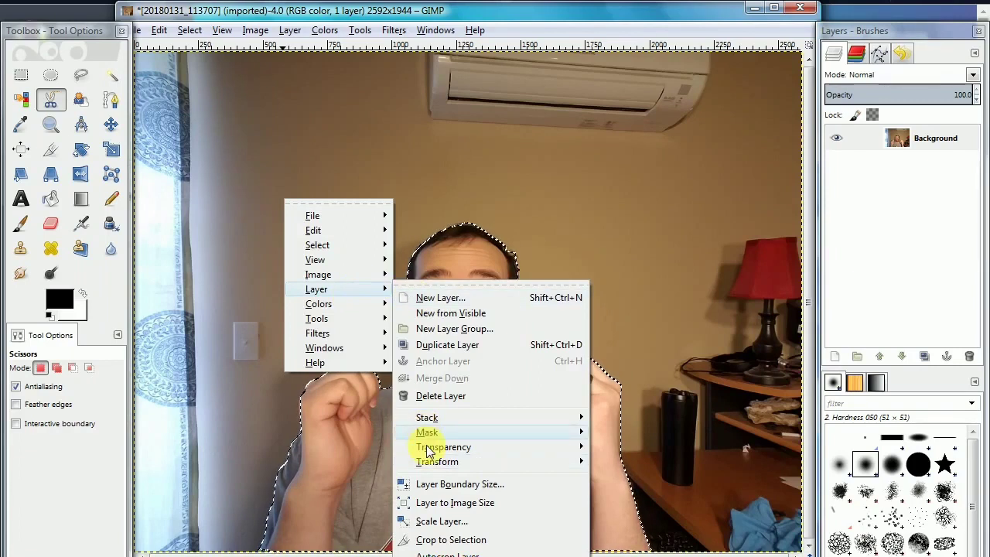
mouse_move(437, 448)
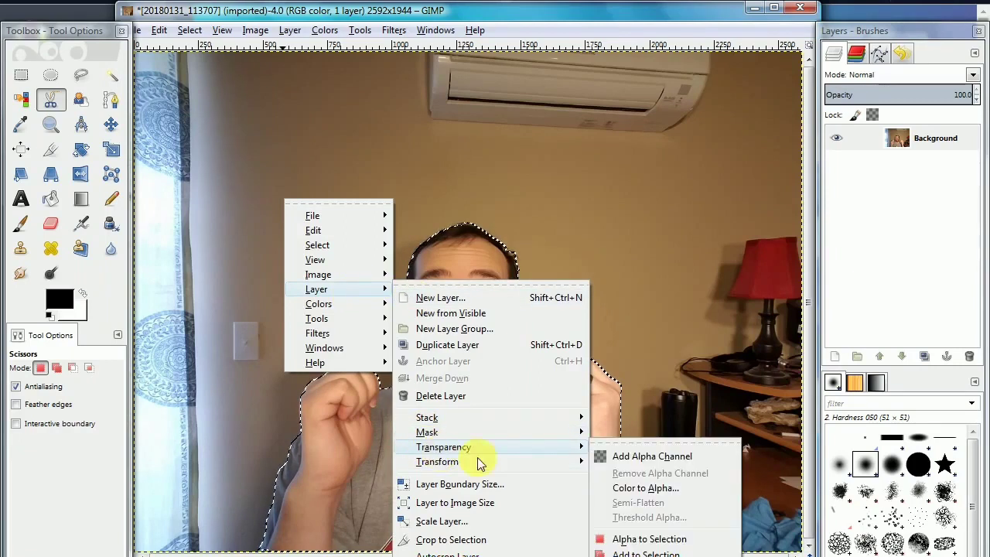
click(636, 462)
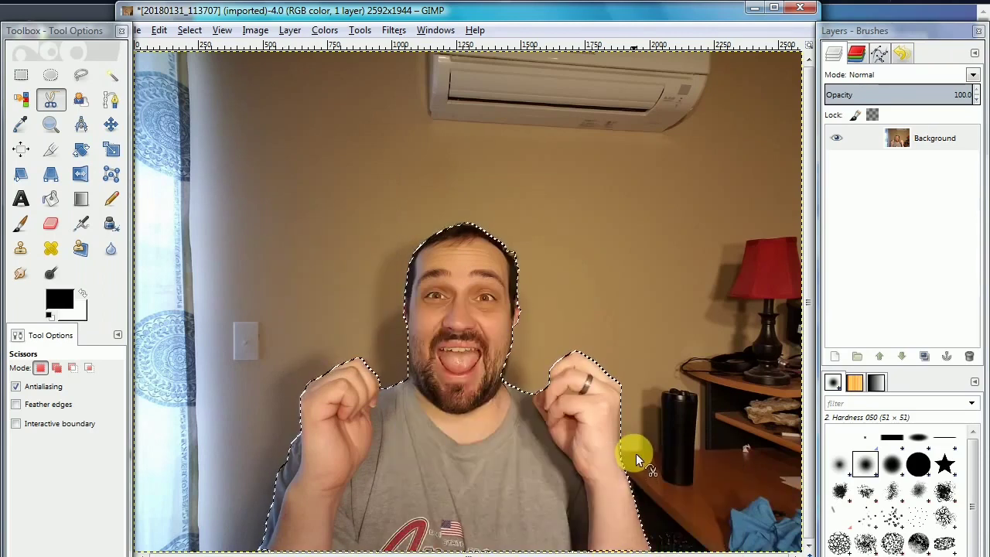
- Invert the selection and delete the room behind the man to transparency
click(194, 31)
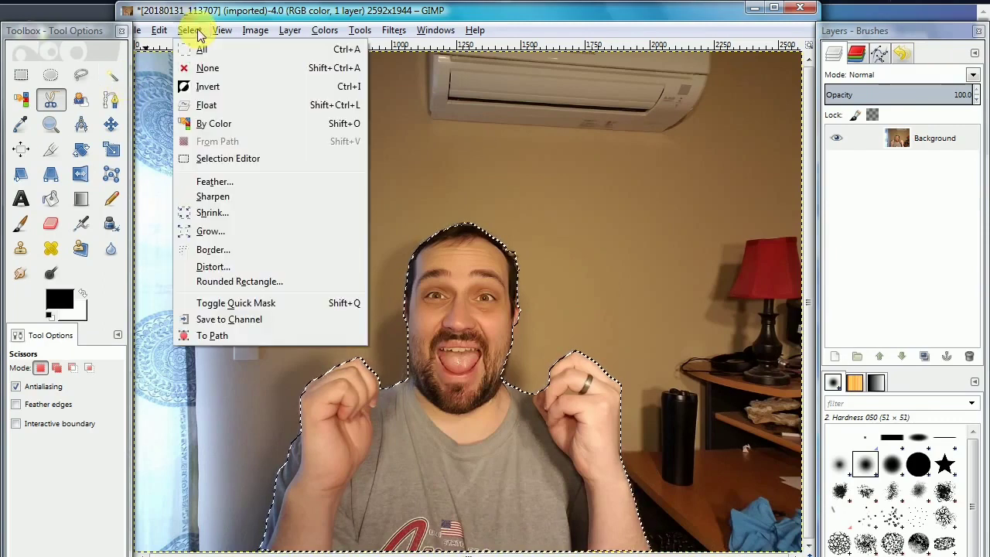
click(301, 88)
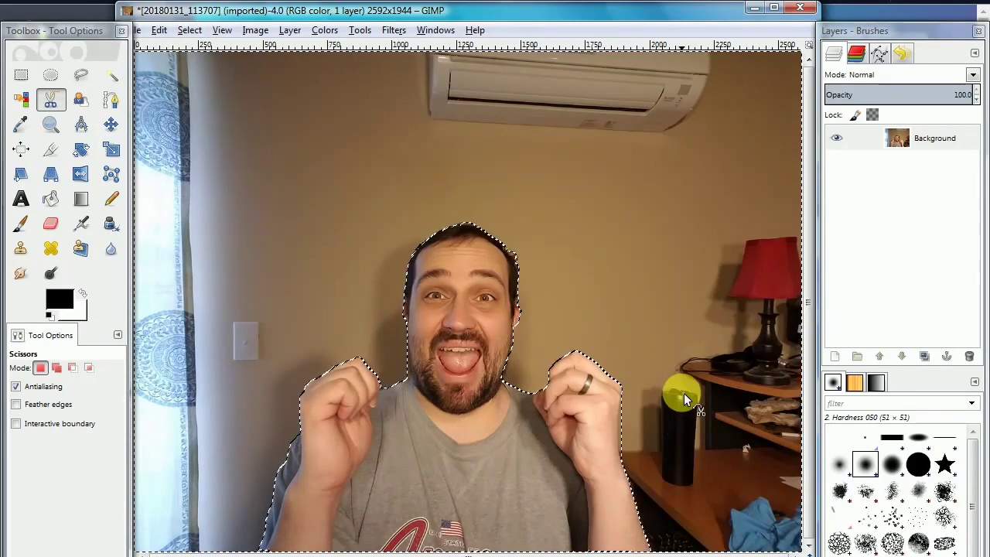
key(Delete)
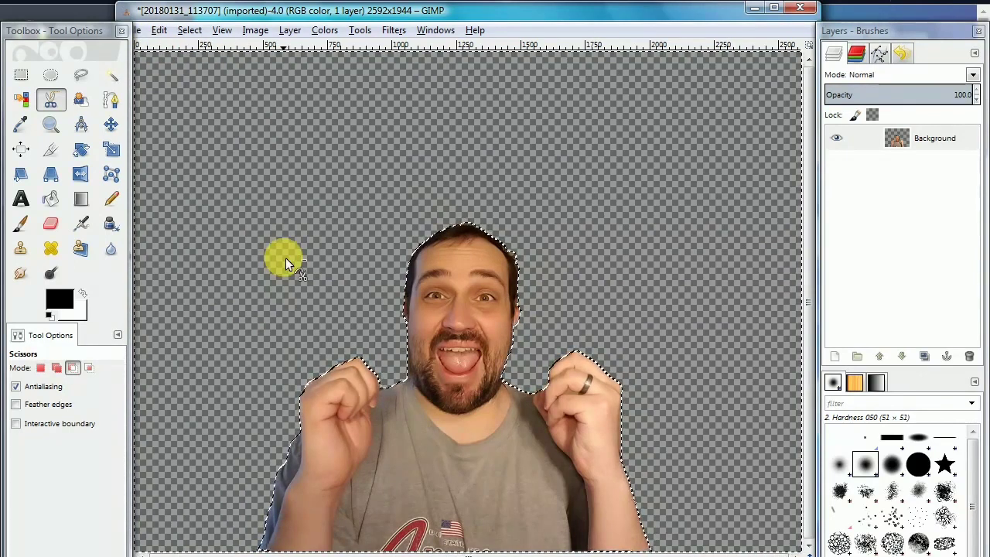
- Invert the selection again so that only the man is selected
key(ctrl)
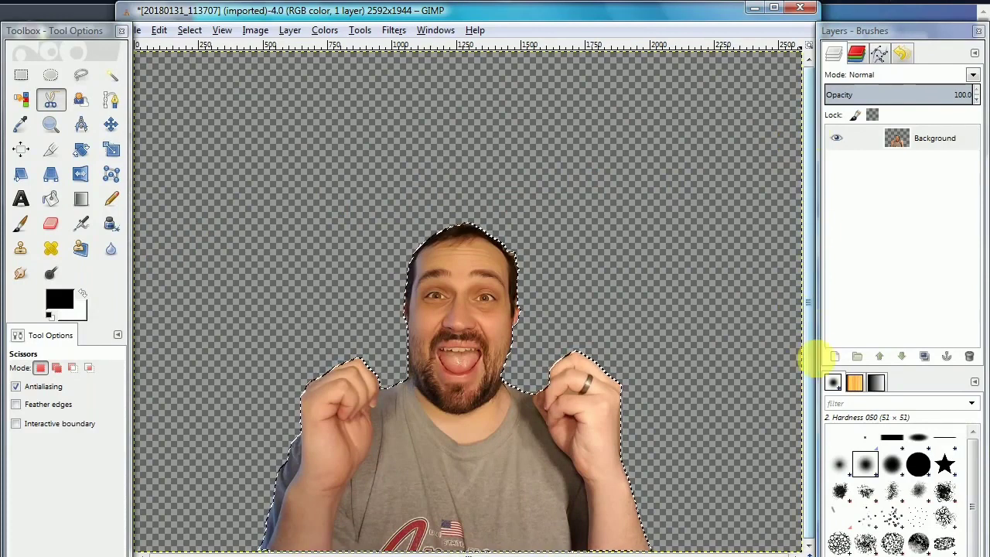
- Add a new full-size layer filled with white above the Background layer
click(827, 357)
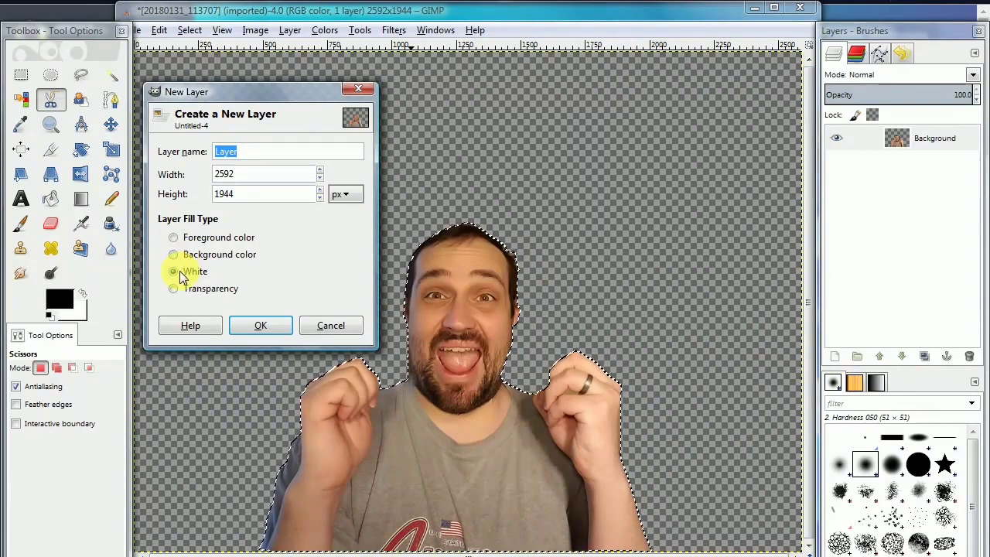
click(174, 271)
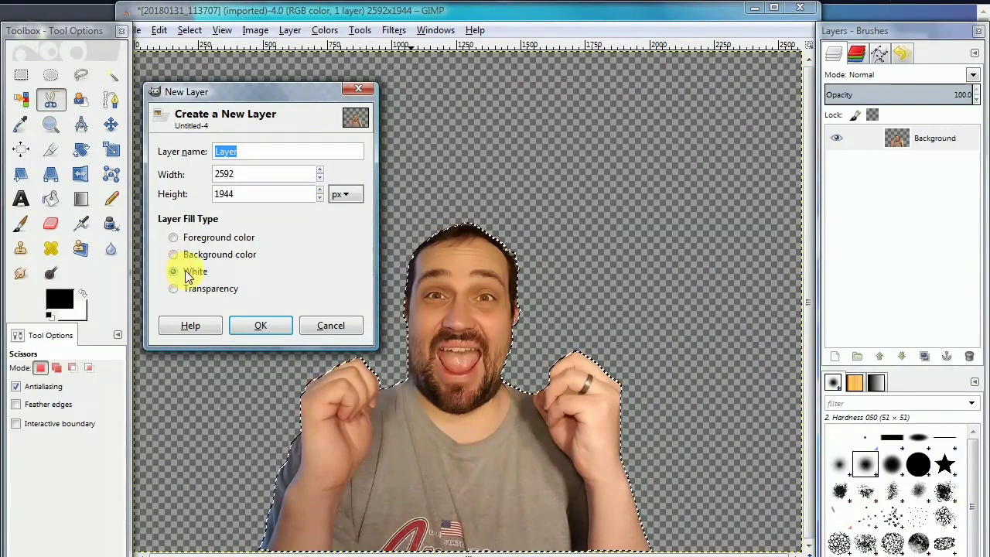
click(277, 324)
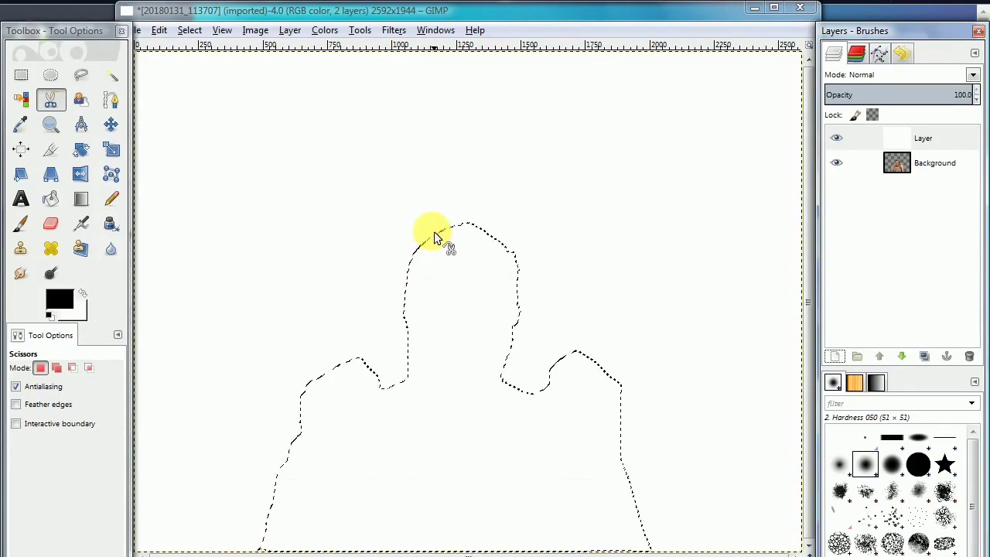
- Grow the selection around the man by 25 px
click(190, 33)
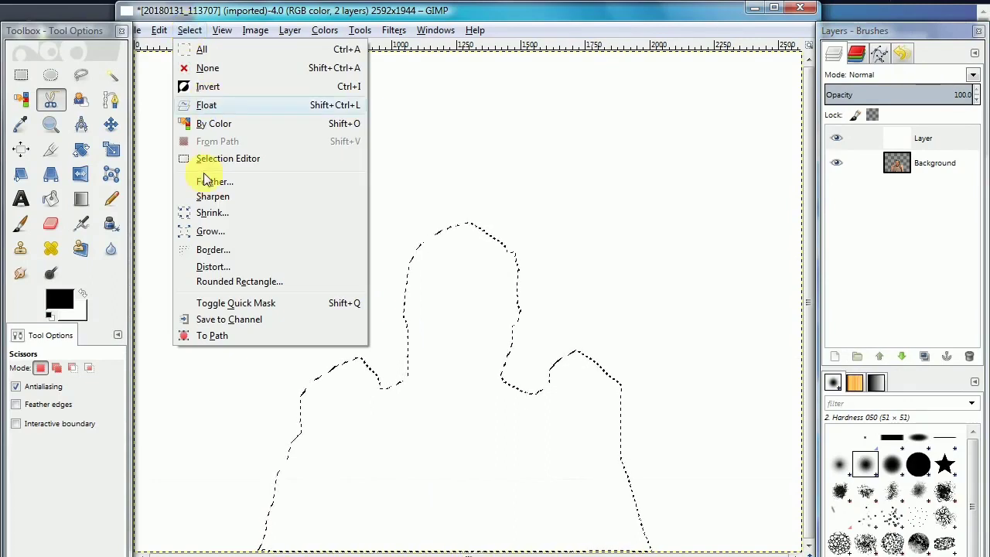
click(220, 230)
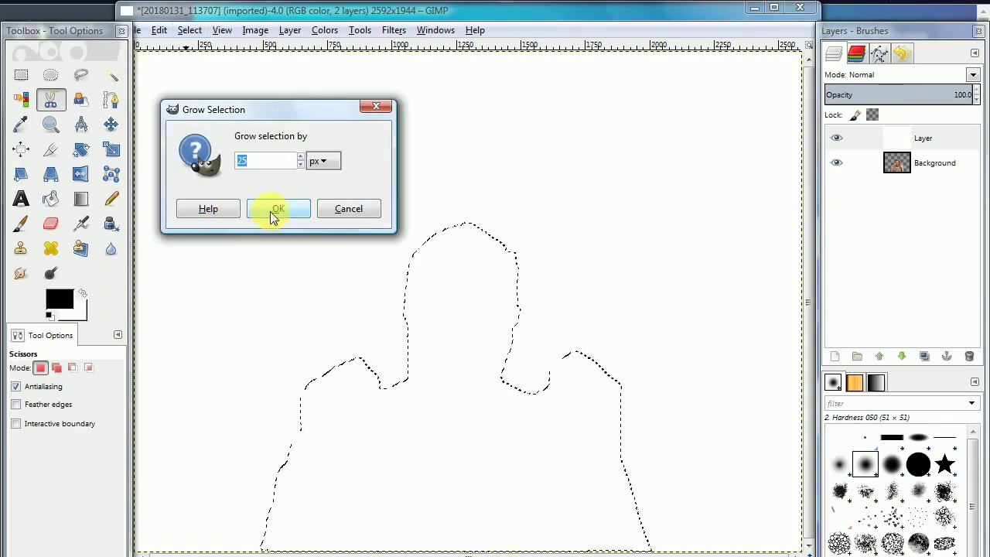
click(273, 215)
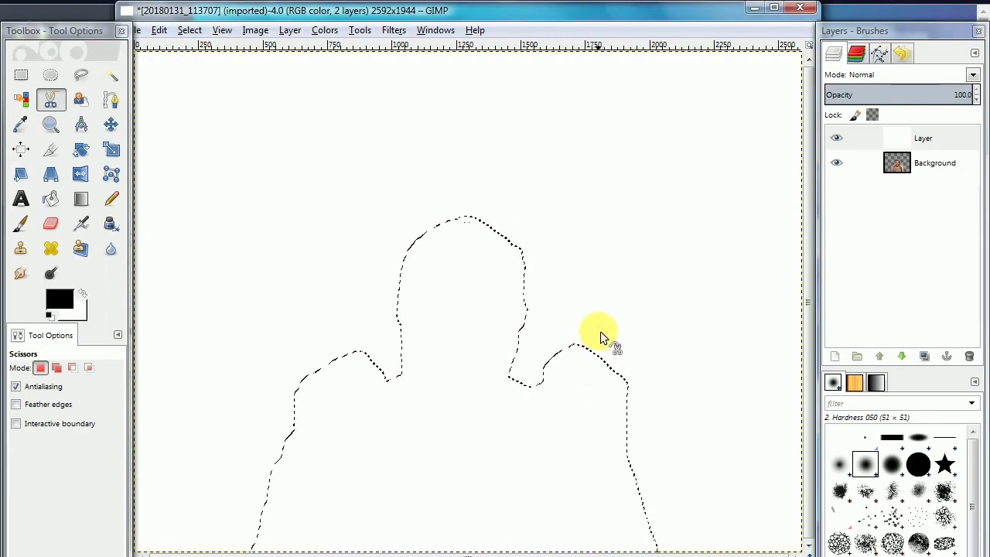
- Invert the selection to delete the white outside the grown outline, and move the white layer below the Background layer
key(ctrl)
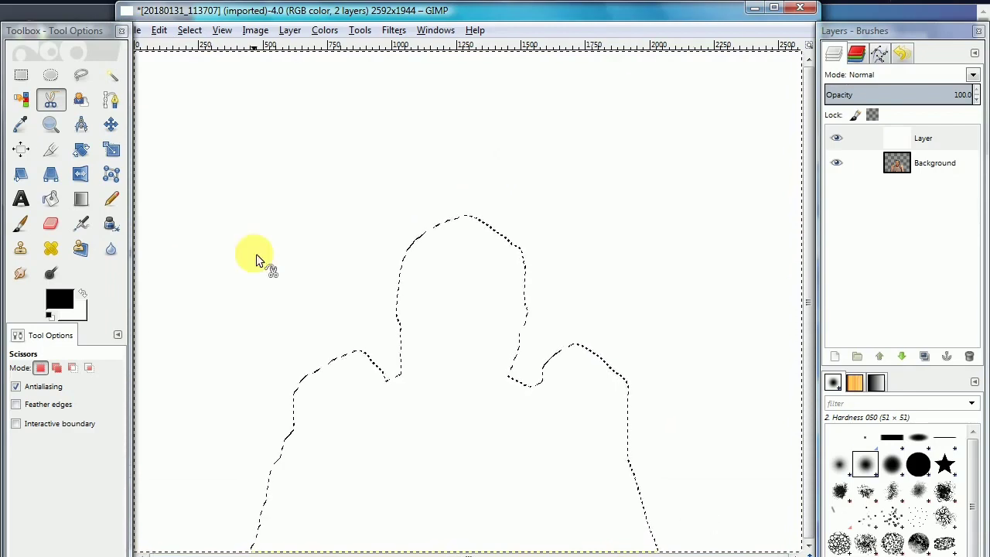
key(Delete)
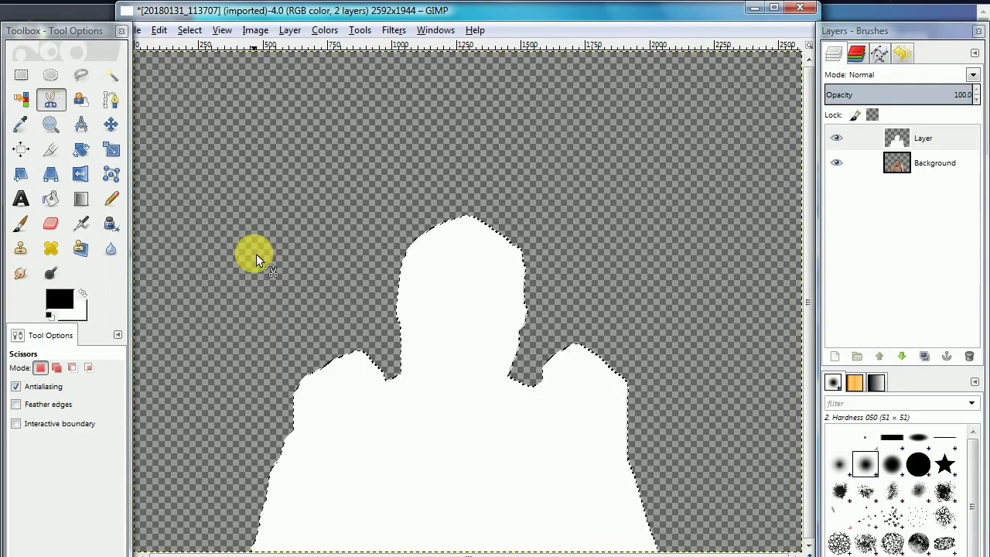
click(919, 134)
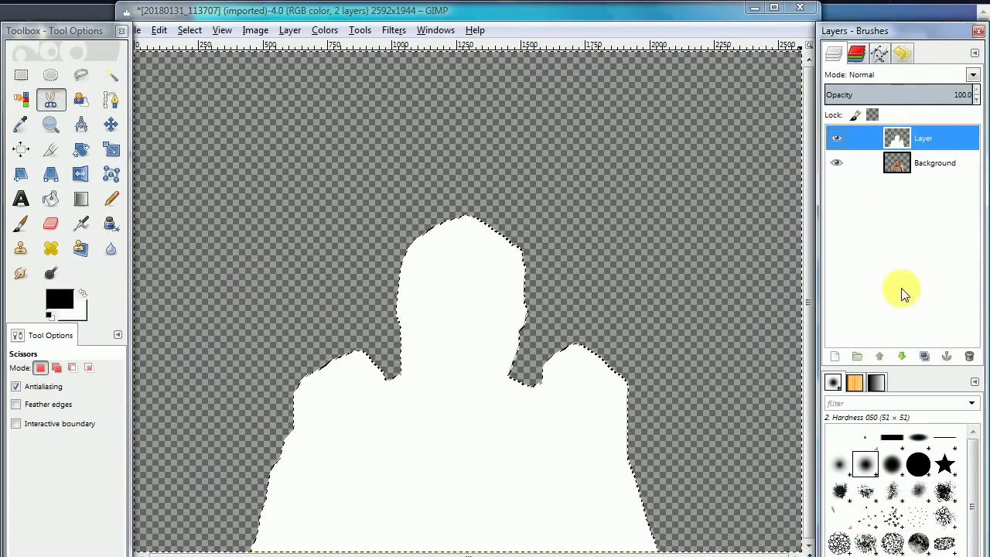
click(902, 357)
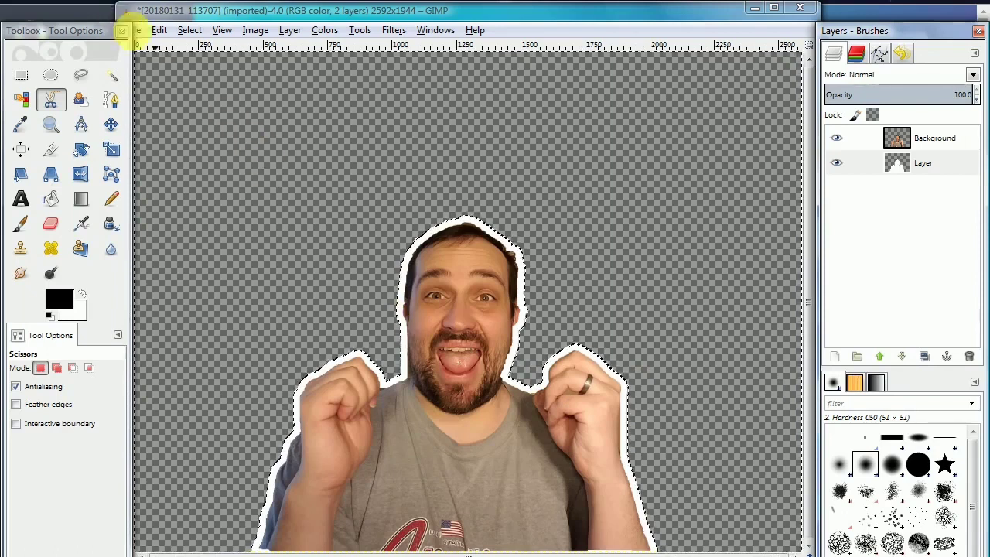
- Save the image as custom thumbnail.xcf in the Vids for YT folder
click(142, 31)
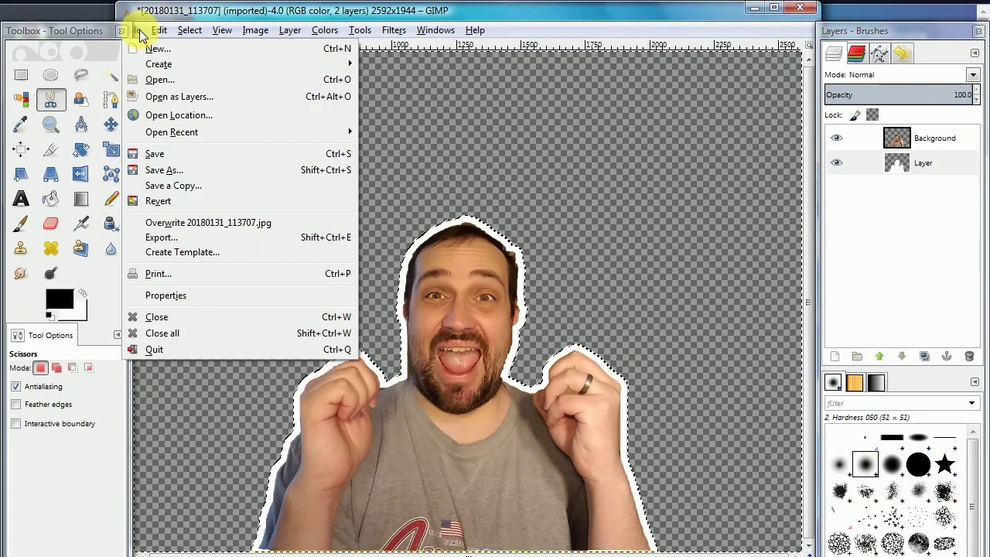
click(162, 155)
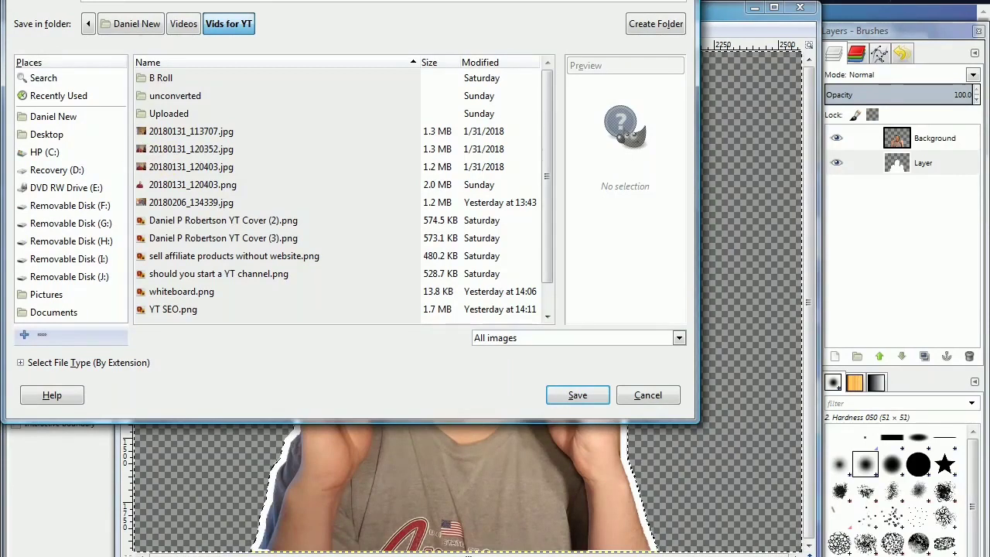
drag(103, 1, 110, 45)
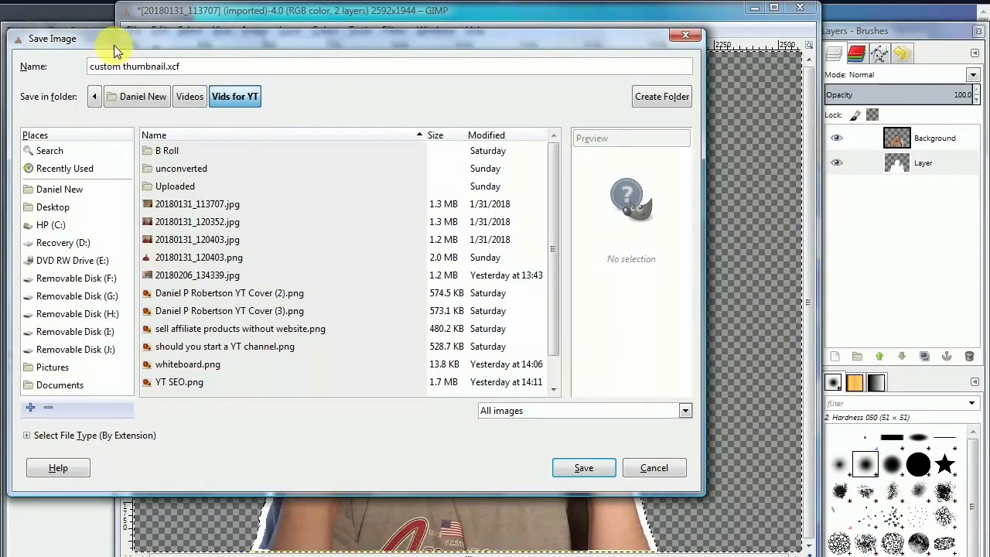
click(585, 470)
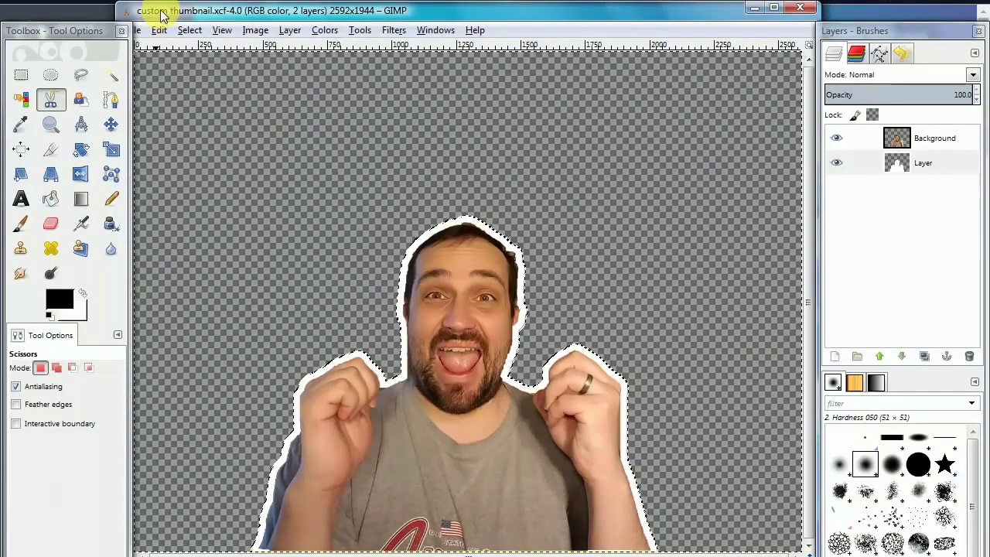
- Export the image as custom thumbnail.png to the Vids for YT folder with compression level 9
click(138, 31)
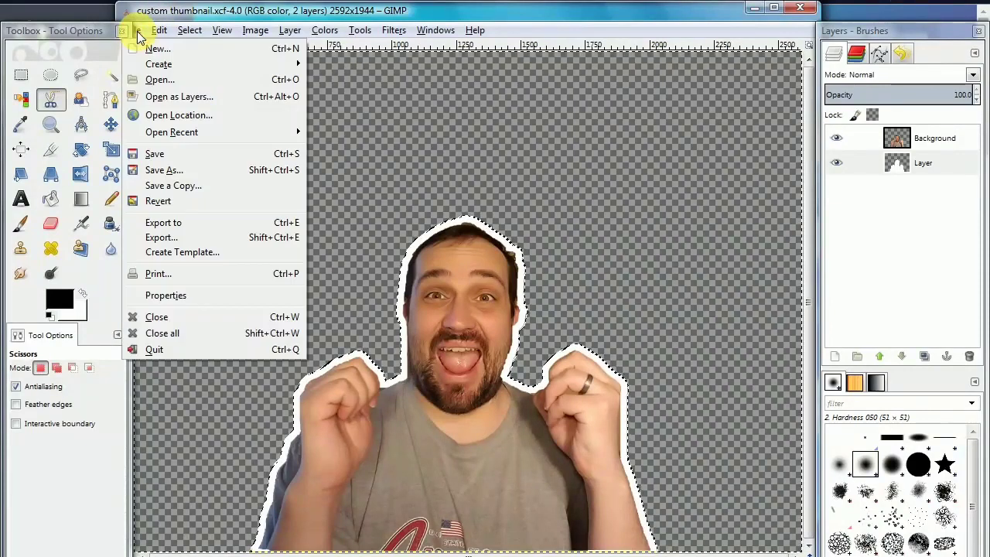
click(169, 236)
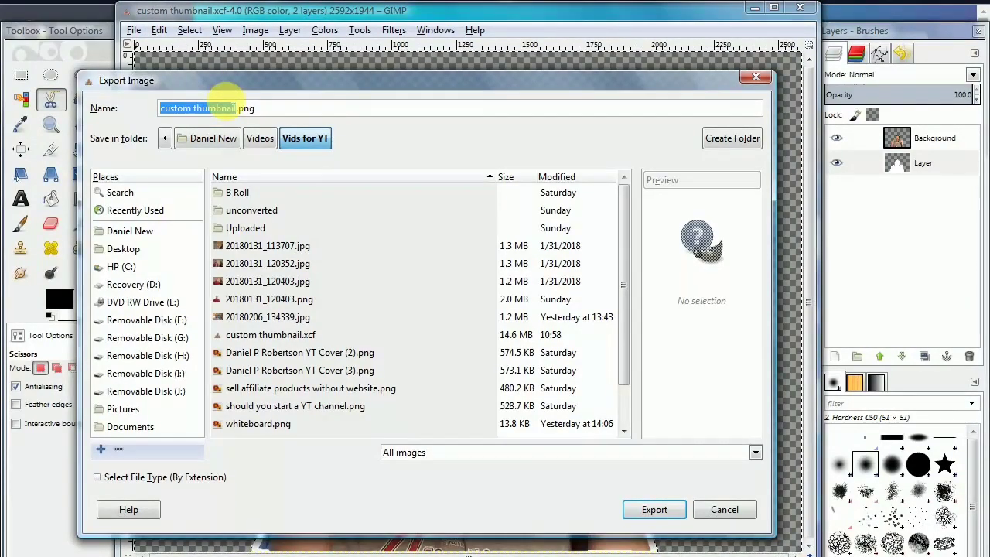
click(659, 508)
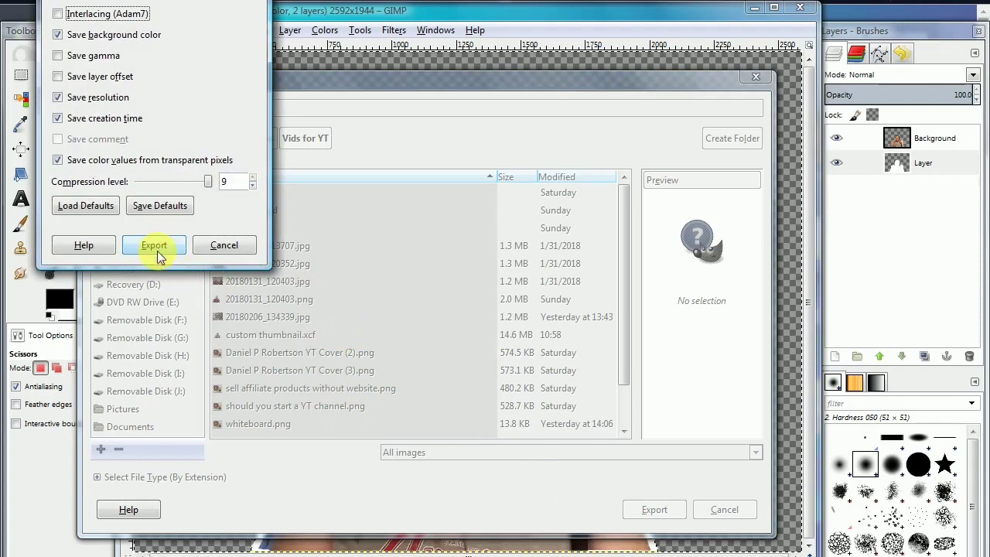
click(155, 245)
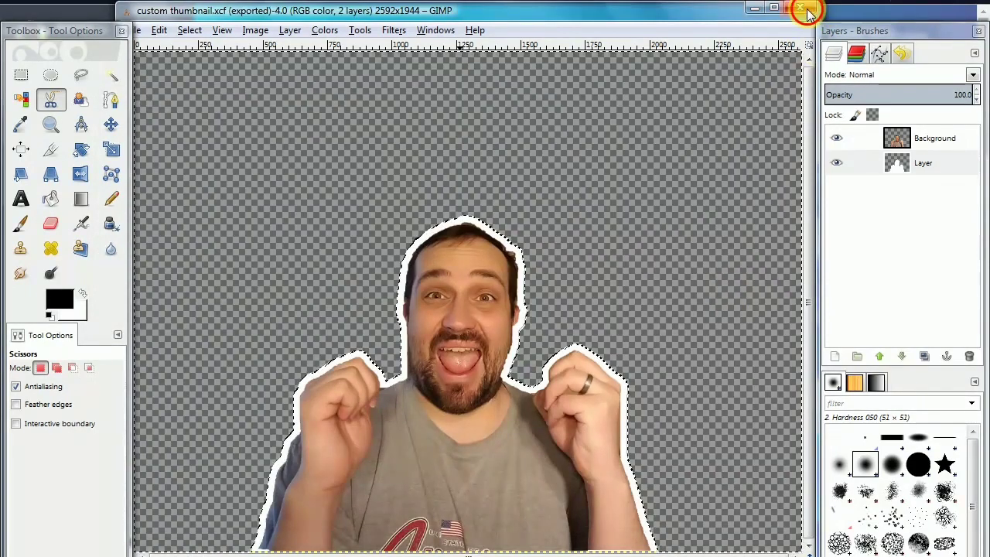
- Close the exported image and switch to Canva in the browser
click(803, 9)
click(803, 9)
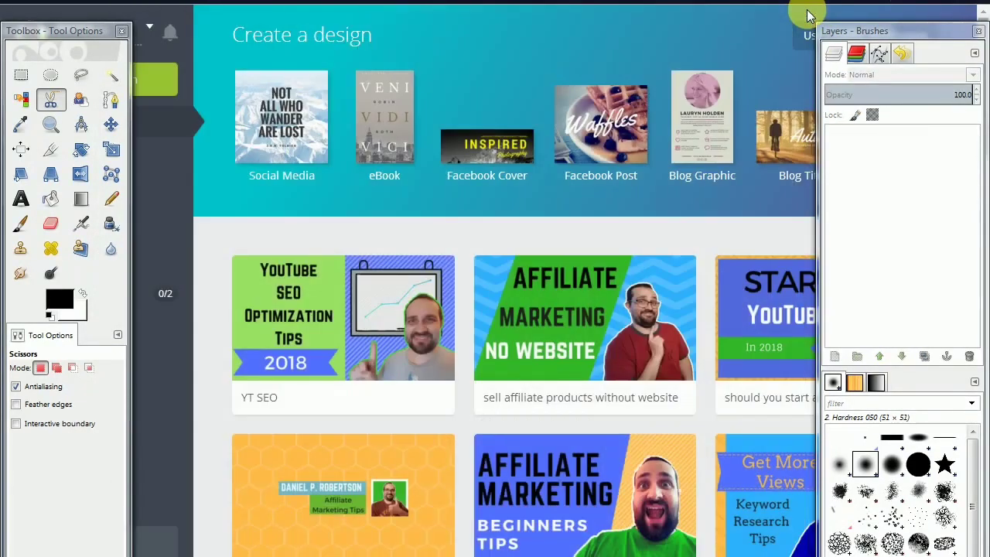
click(460, 47)
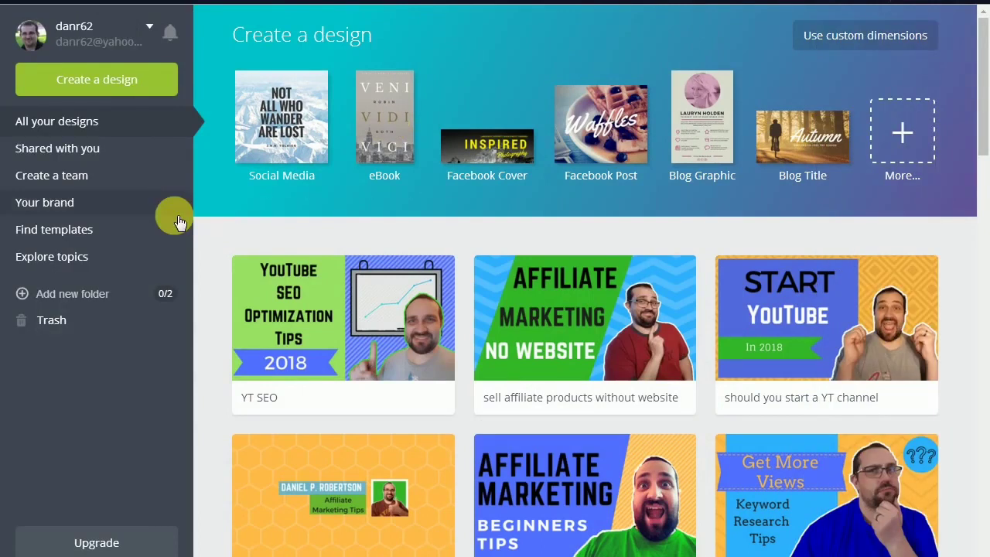
- Create a new design with the YouTube Thumbnail format from Social Media & Email Headers
click(901, 133)
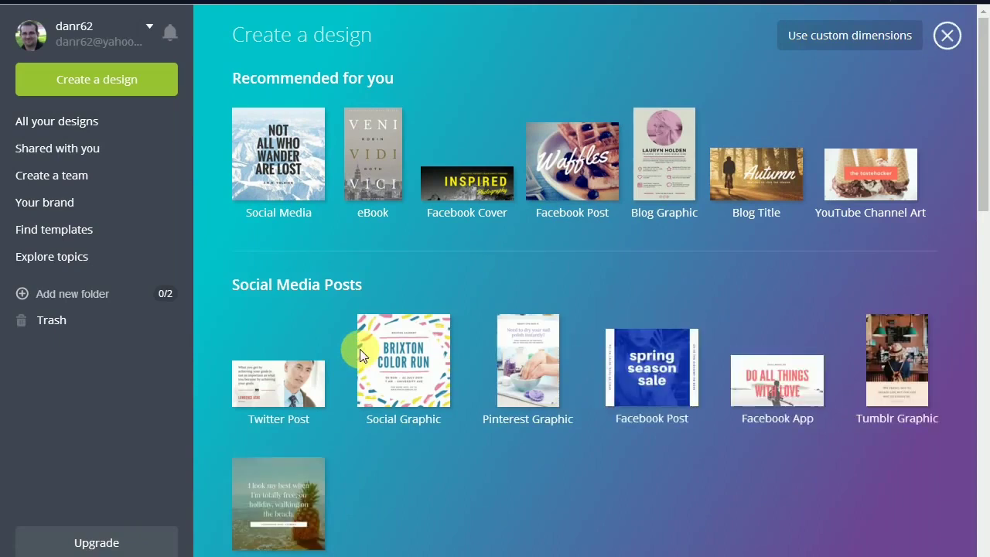
scroll(427, 277, down, 2)
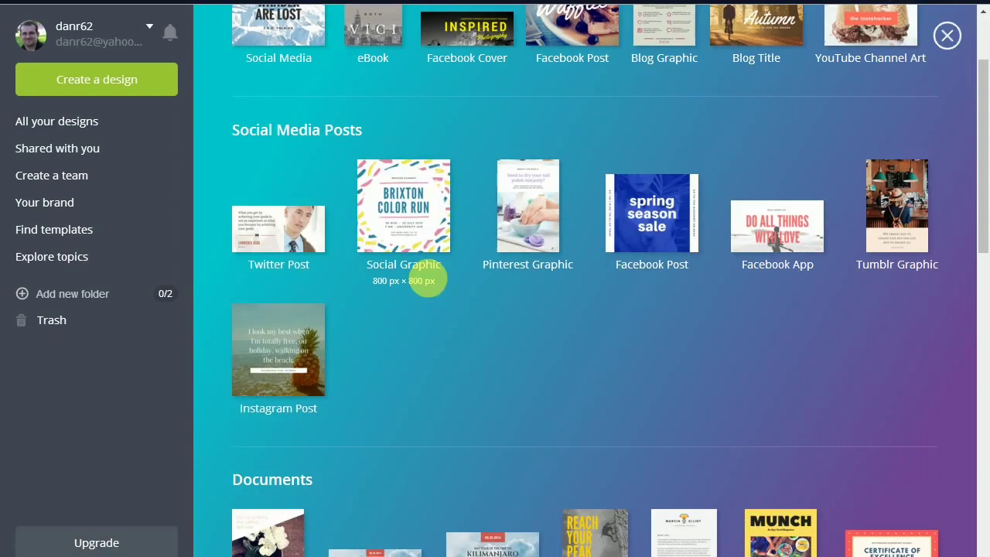
scroll(427, 277, down, 6)
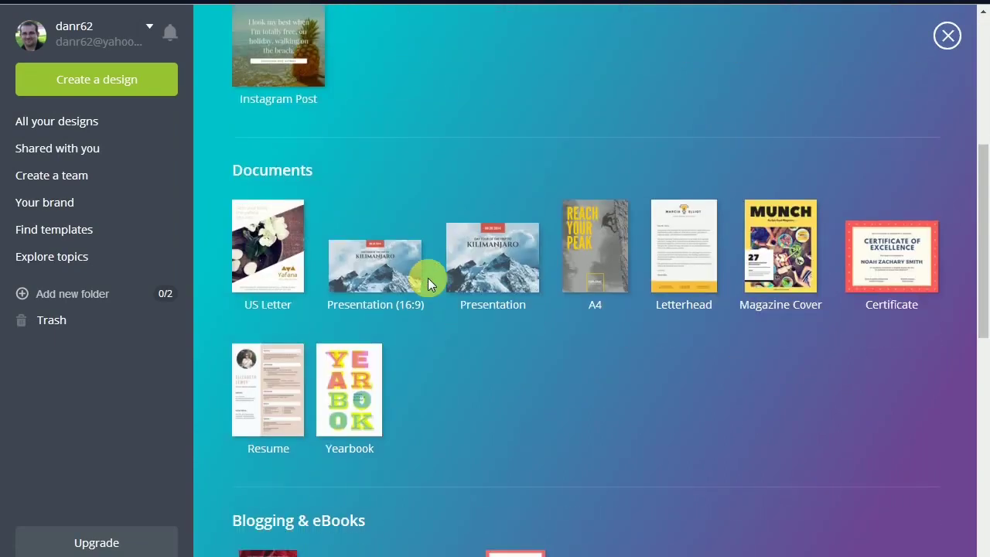
scroll(428, 278, down, 3)
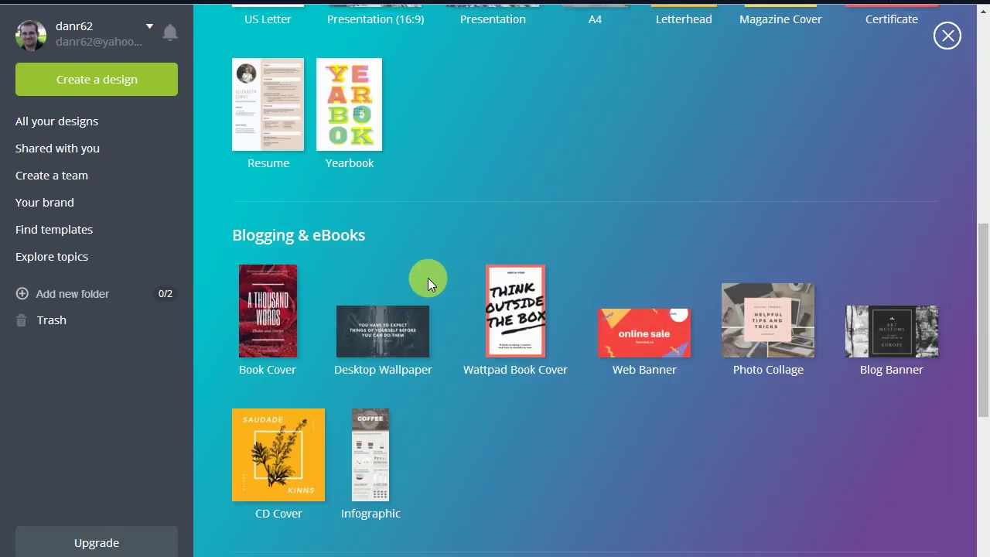
scroll(431, 286, down, 5)
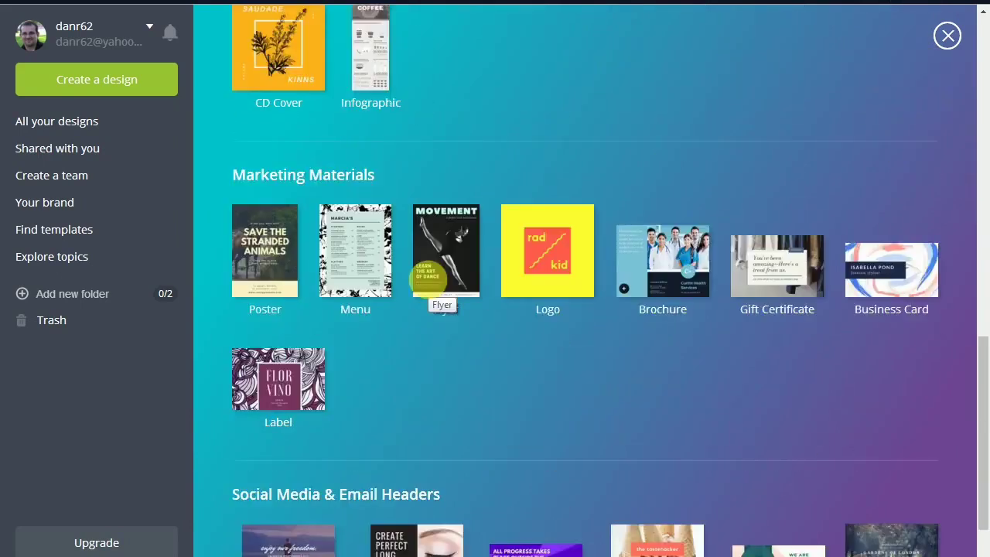
scroll(429, 285, down, 1)
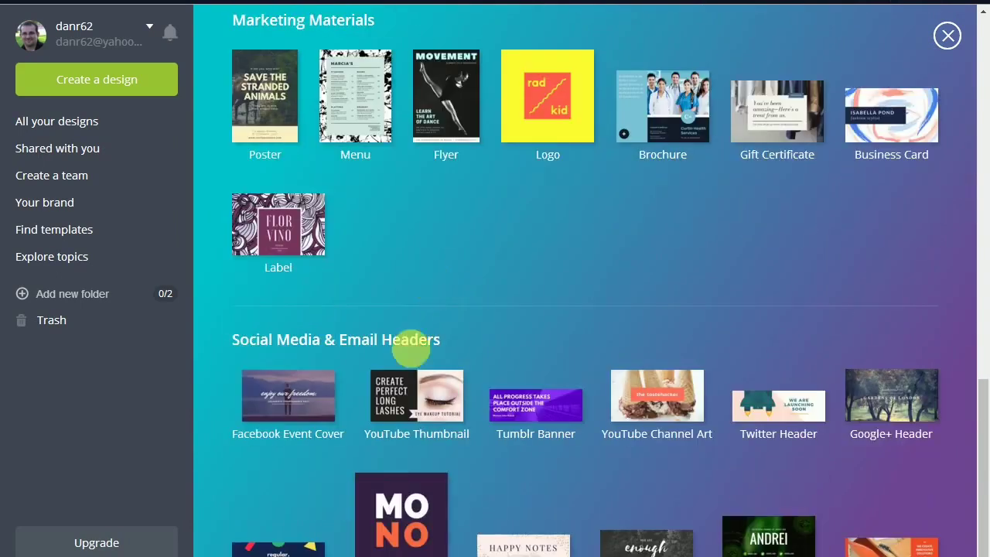
click(407, 396)
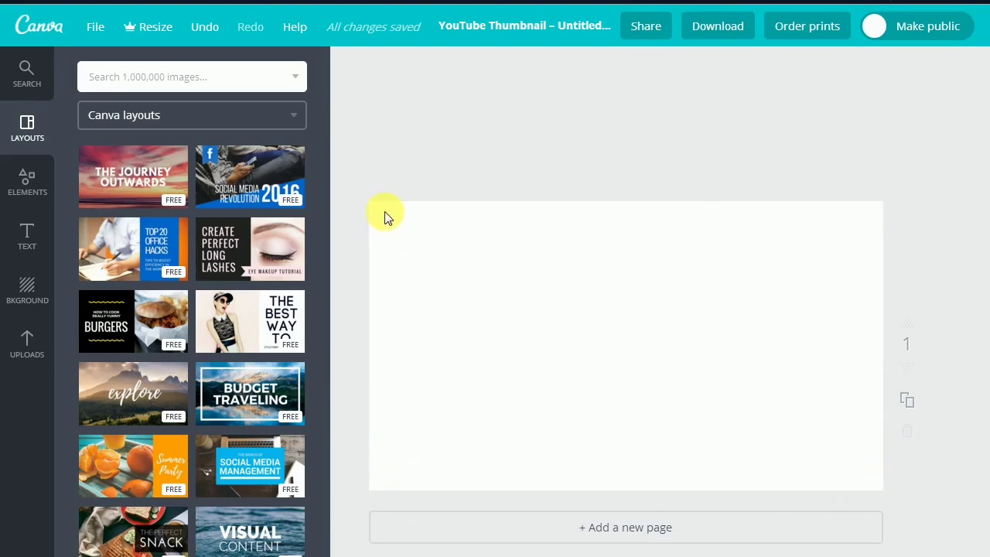
- Upload the exported custom thumbnail picture from the Vids for YT folder to the Canva uploads
click(35, 358)
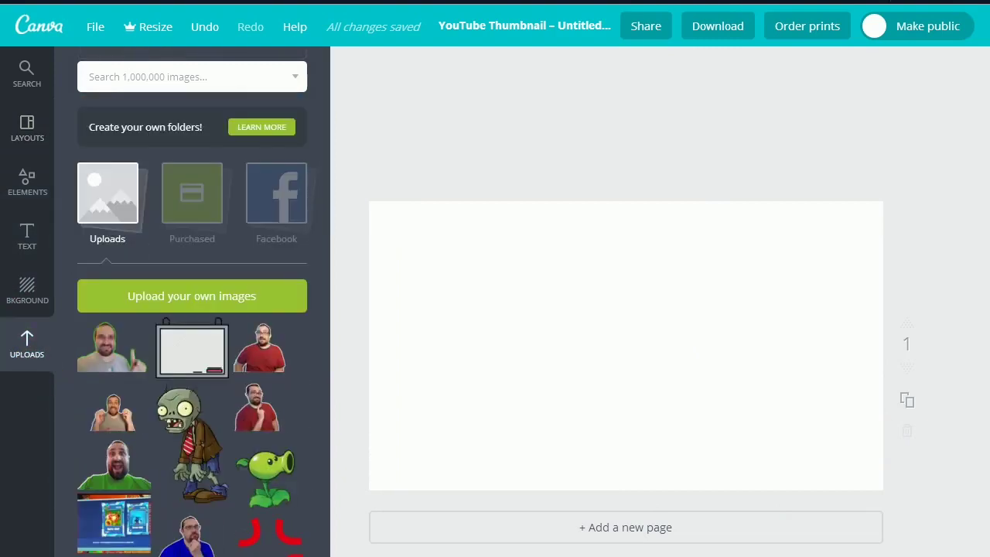
key(alt+Tab)
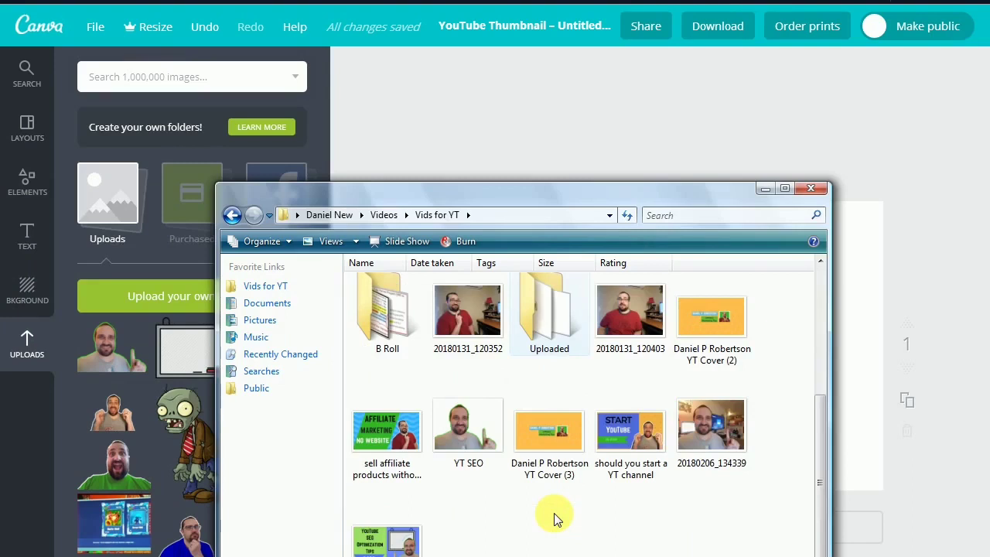
scroll(554, 513, up, 3)
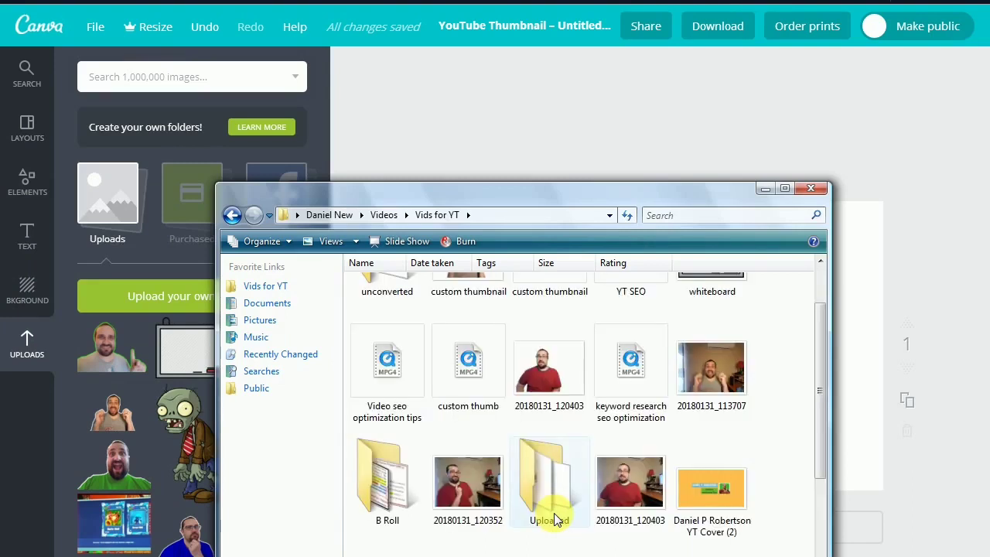
scroll(554, 520, up, 1)
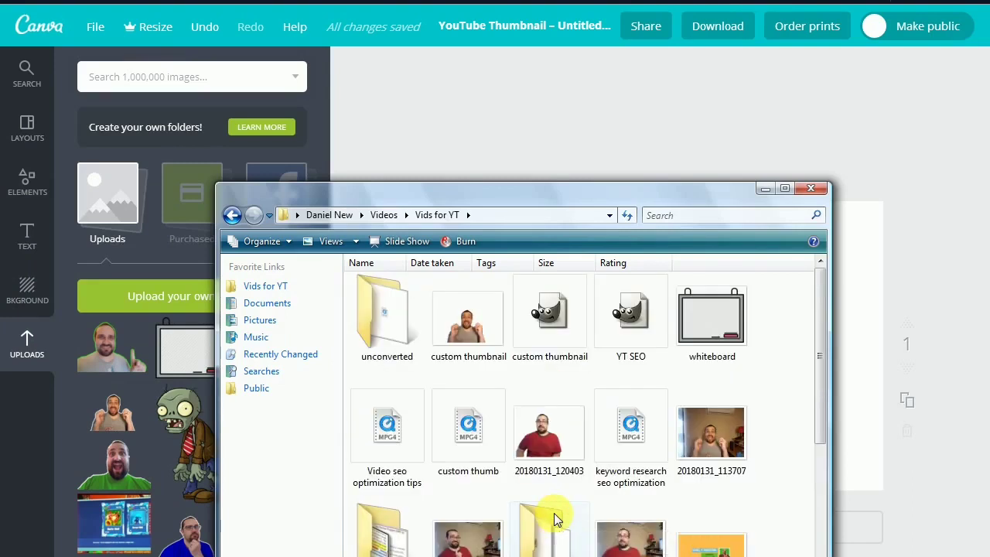
click(464, 330)
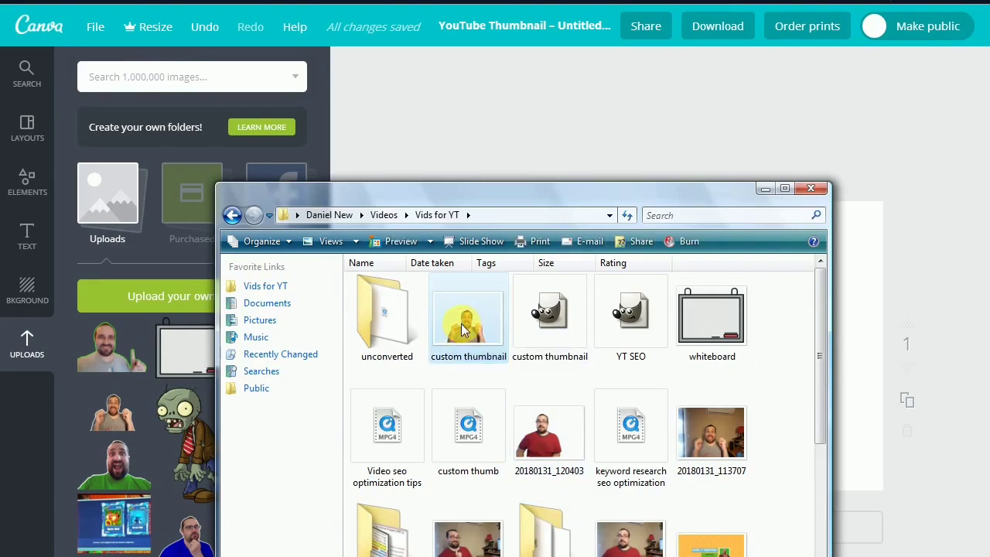
drag(477, 318, 112, 353)
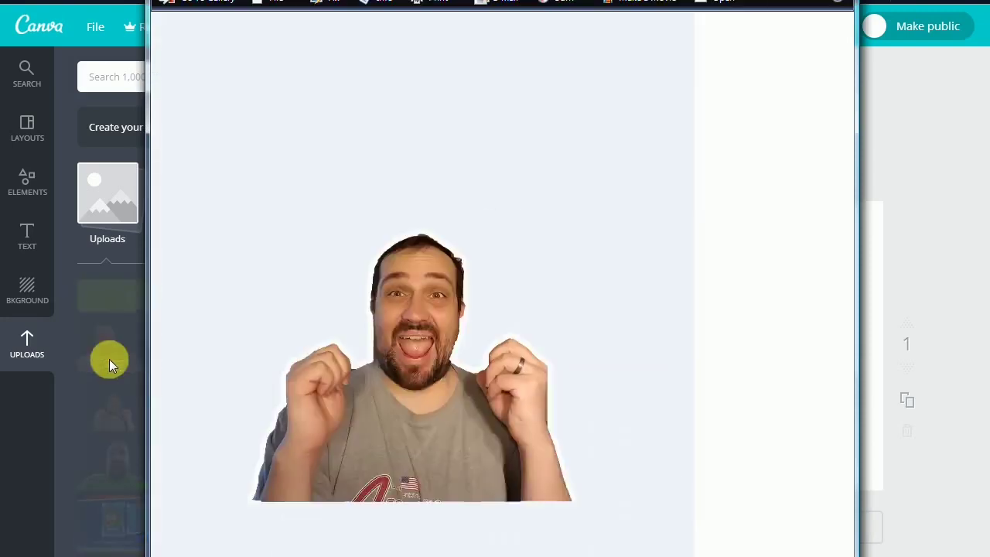
click(109, 359)
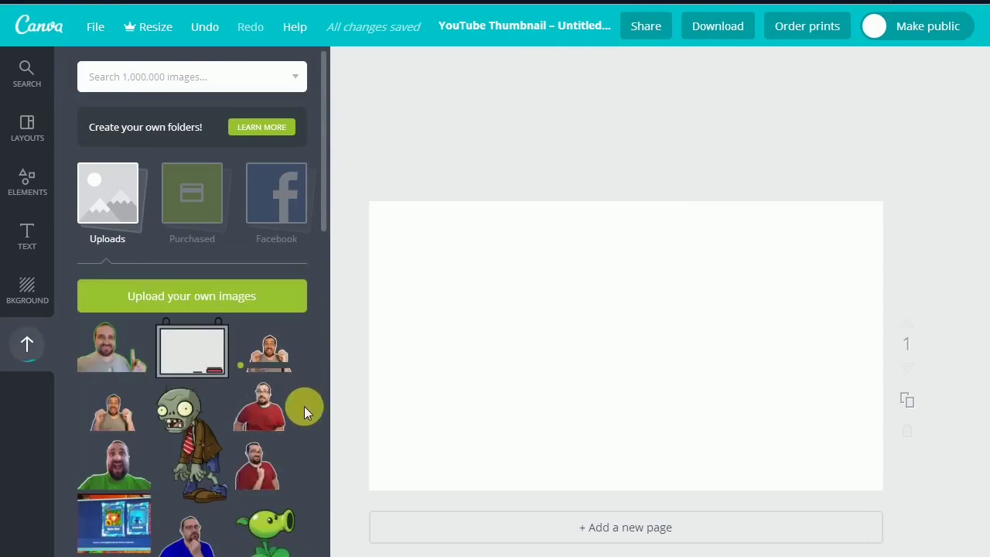
- Apply the free blue hexagon-pattern background to the page and recolour it dark green from the default palette
click(30, 297)
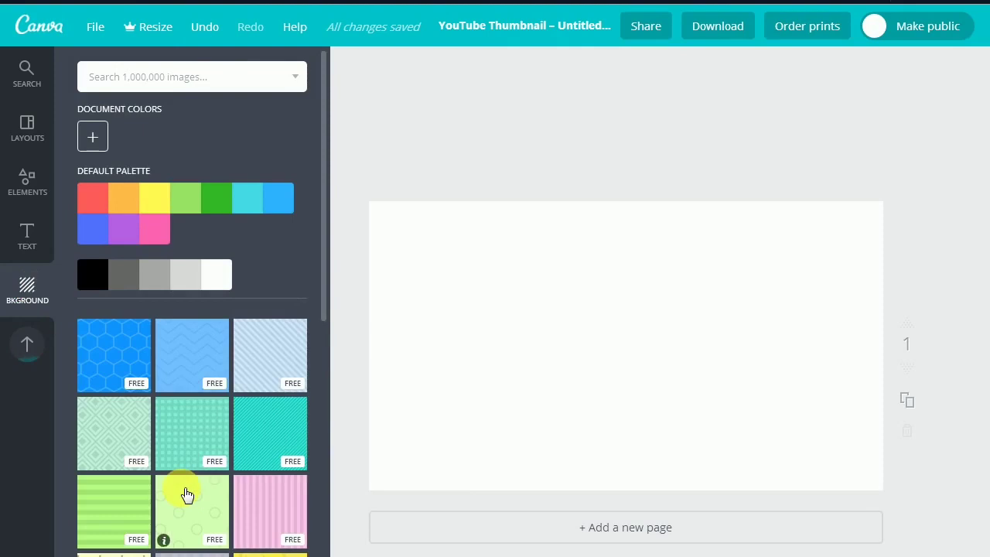
click(114, 363)
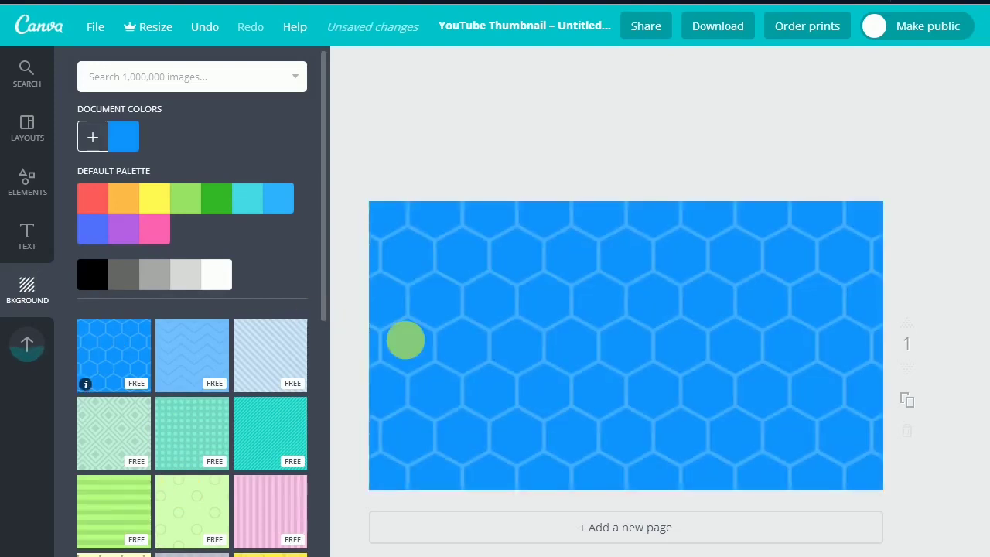
click(548, 349)
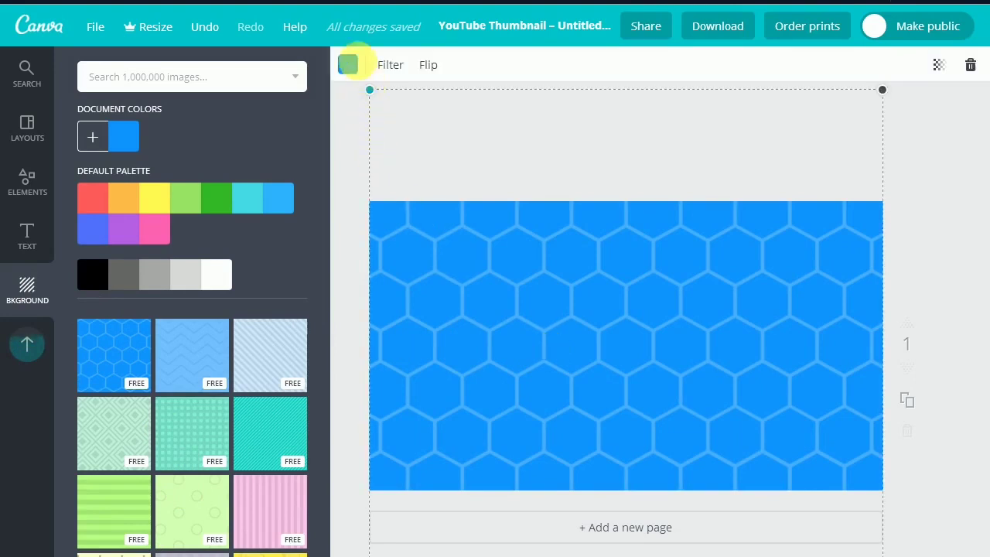
click(349, 66)
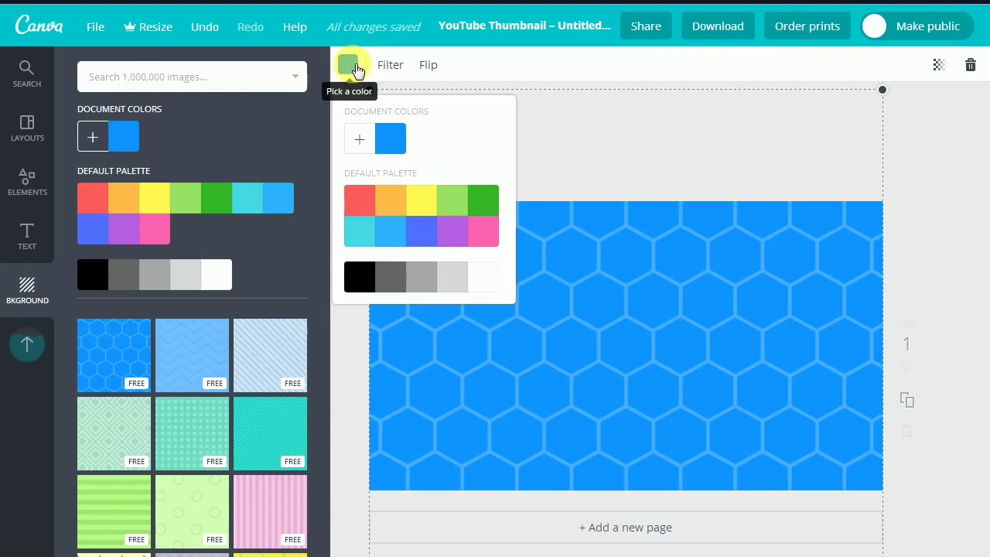
click(495, 210)
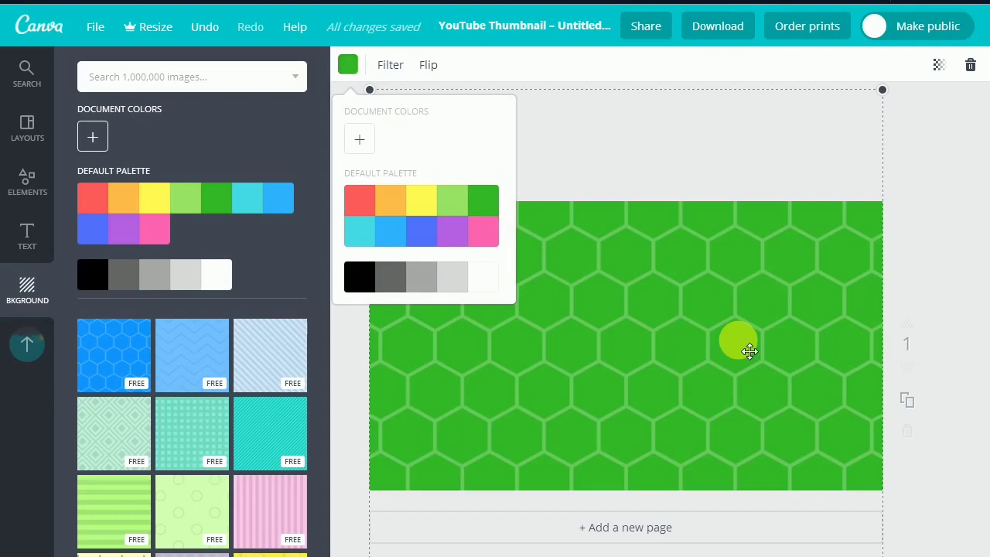
click(749, 351)
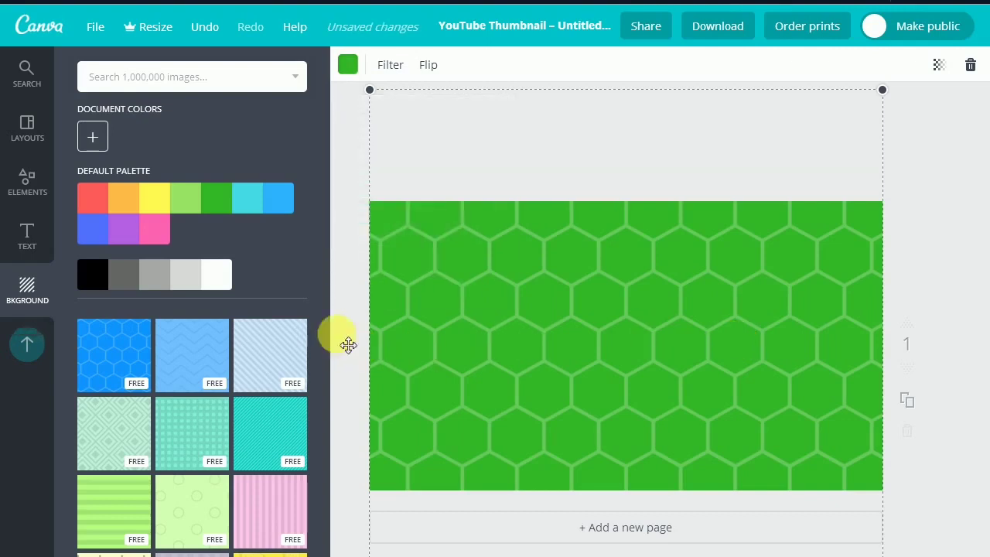
- Add the uploaded cutout of the man, enlarge it to about 1103 px wide and place it in the canvas's bottom-right corner
click(27, 346)
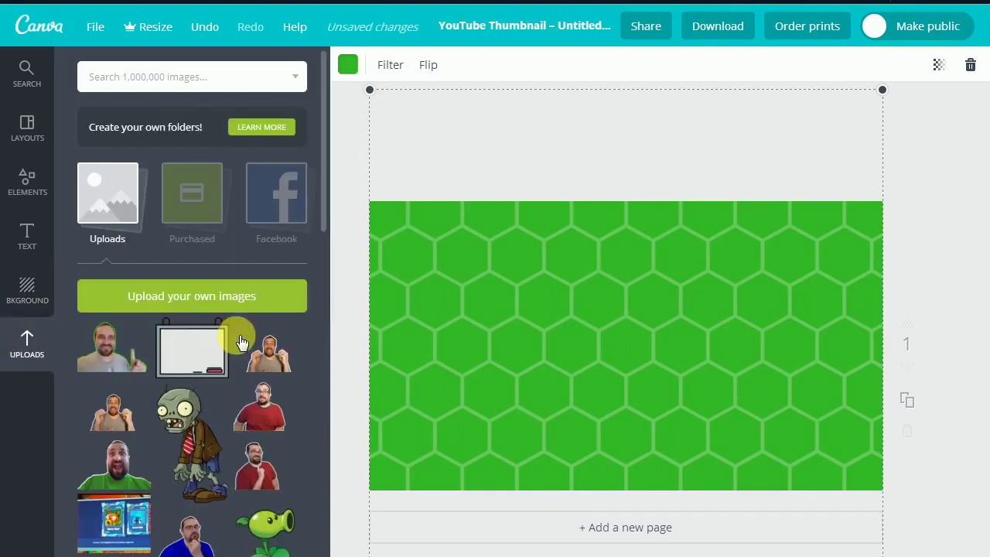
click(274, 355)
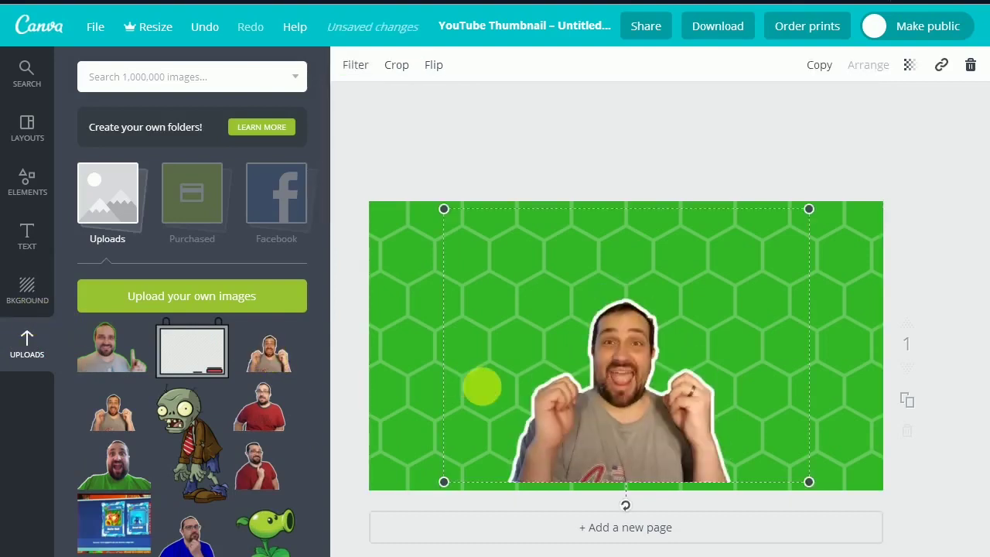
drag(706, 466, 793, 456)
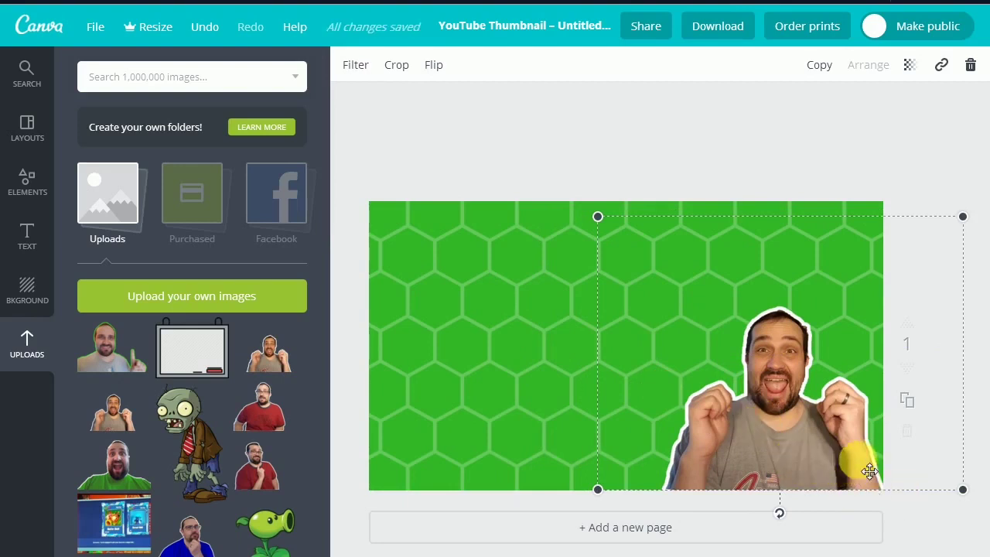
drag(597, 217, 517, 164)
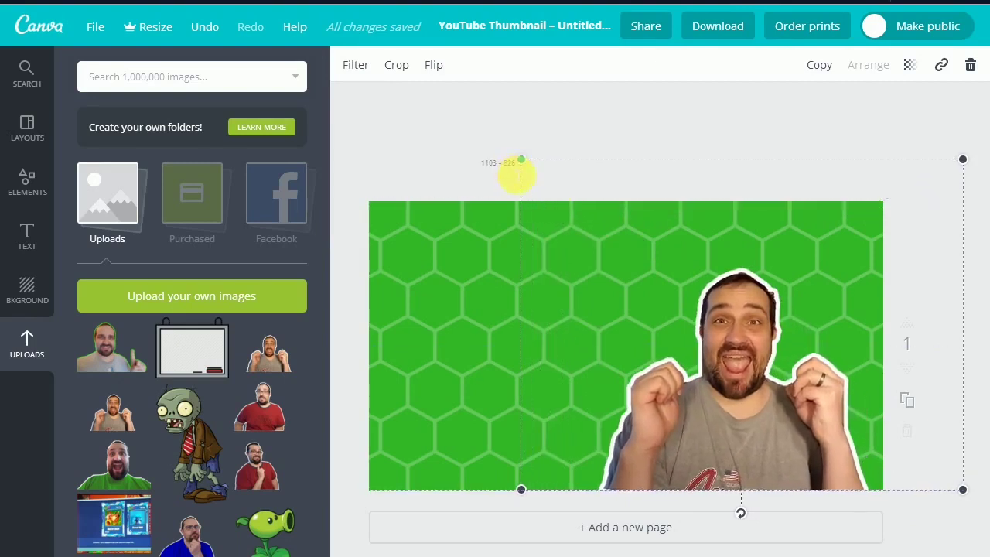
mouse_move(745, 400)
mouse_down()
mouse_move(739, 386)
mouse_move(747, 392)
mouse_up()
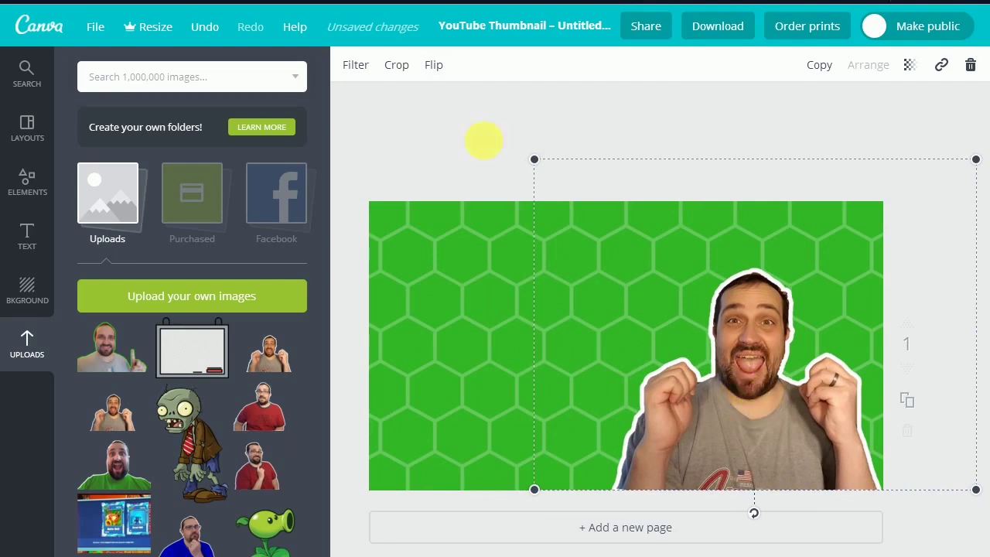
click(428, 153)
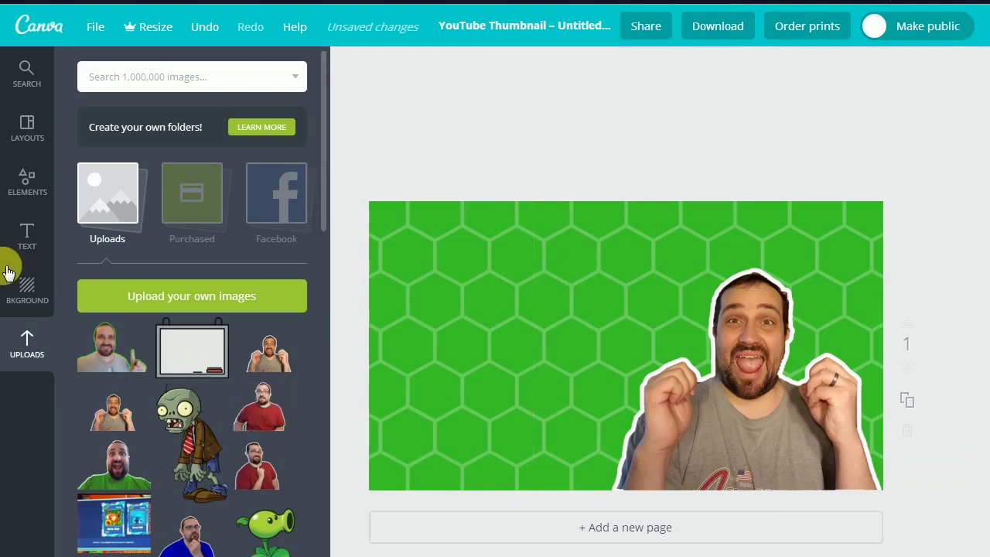
- Insert the filled square shape with a thick border and place it on the left side of the thumbnail
click(26, 199)
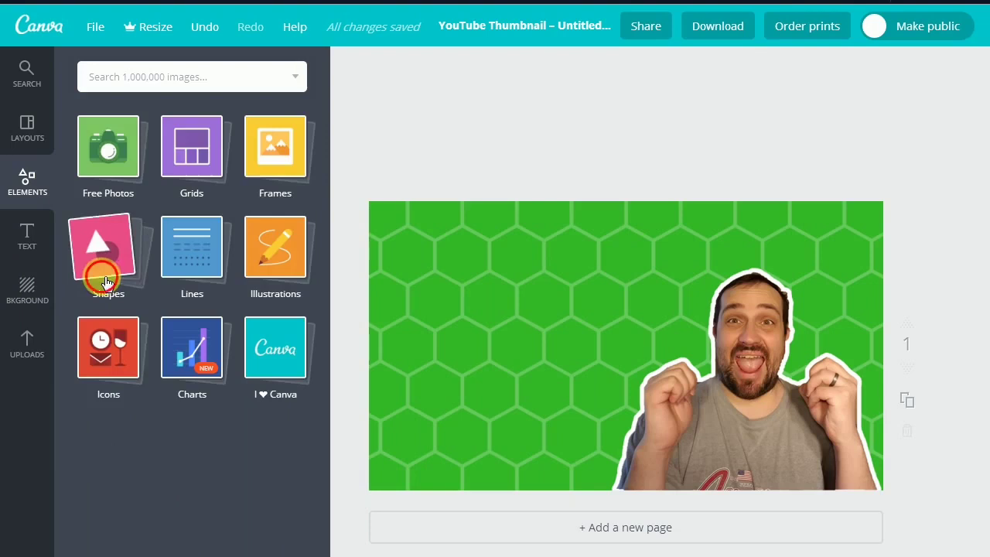
click(108, 277)
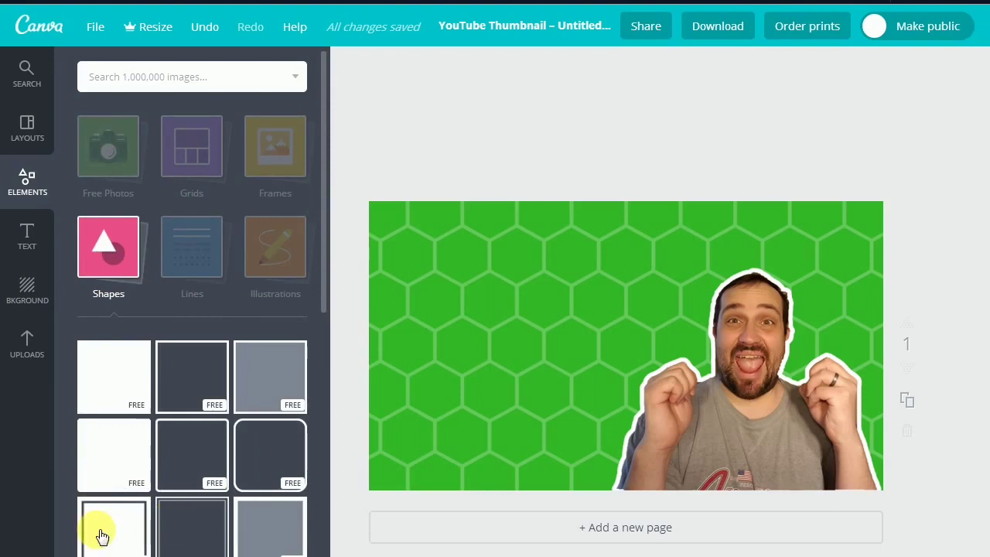
scroll(110, 534, down, 2)
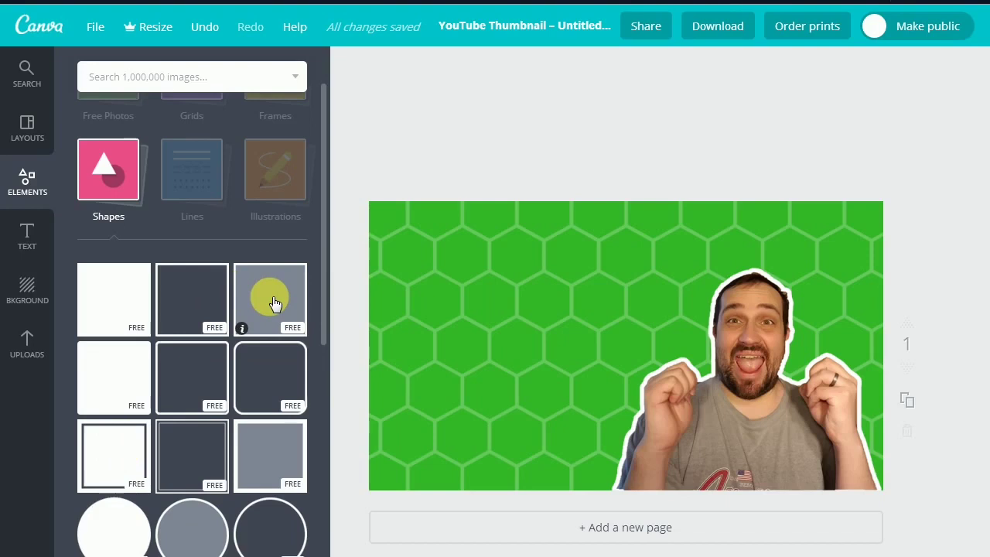
click(266, 474)
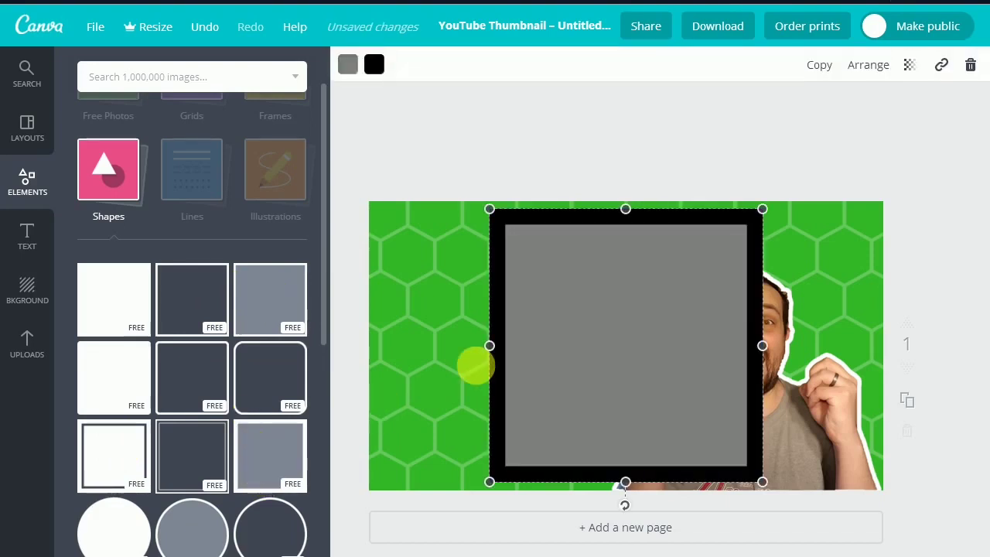
drag(640, 291, 550, 312)
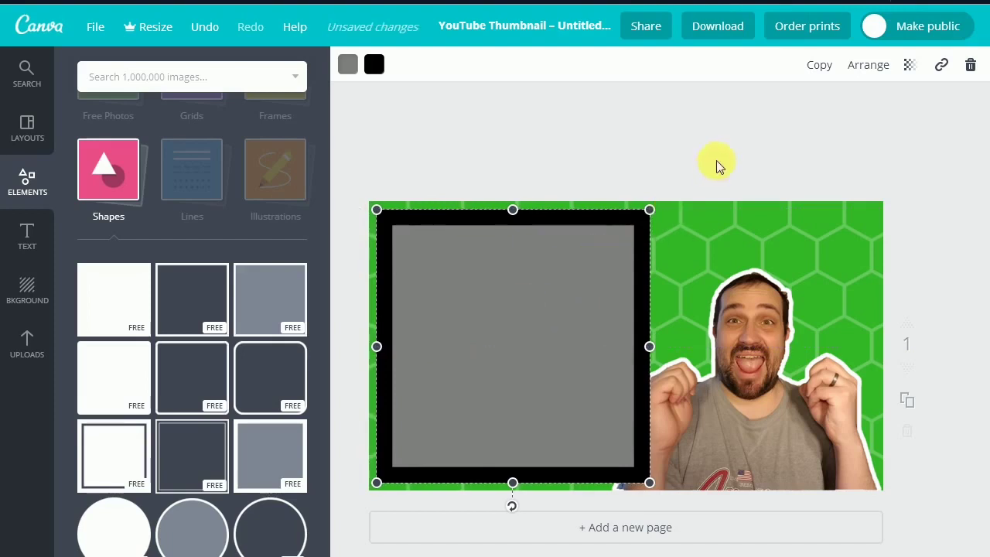
- Send the bordered square behind the man's cutout and widen it to the right until it reaches behind his raised hand
click(873, 68)
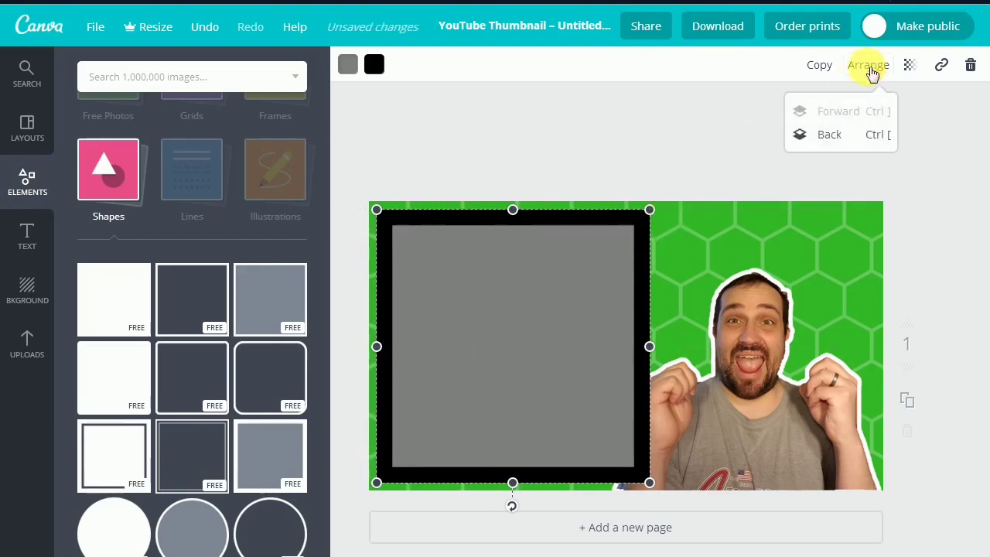
click(841, 133)
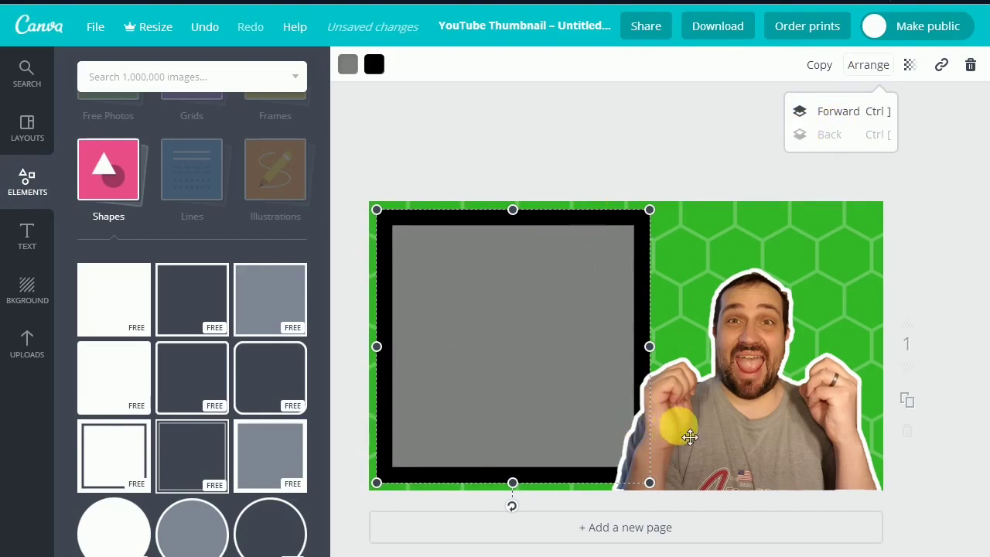
click(567, 356)
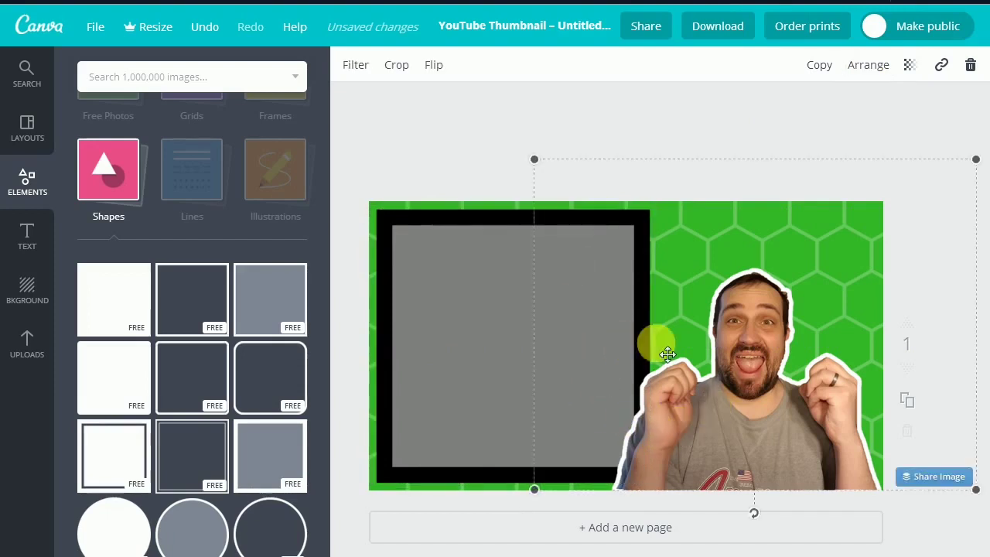
click(532, 355)
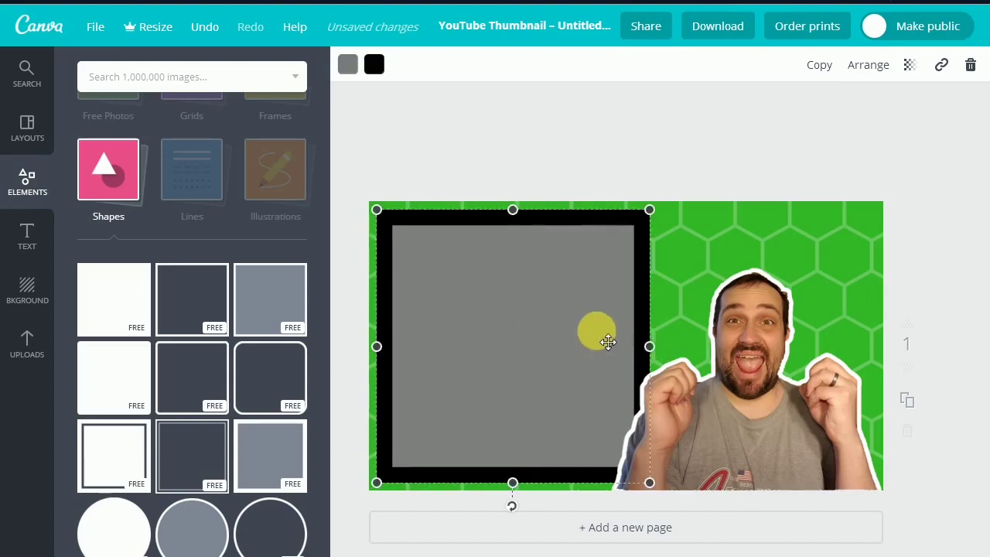
drag(661, 358, 692, 356)
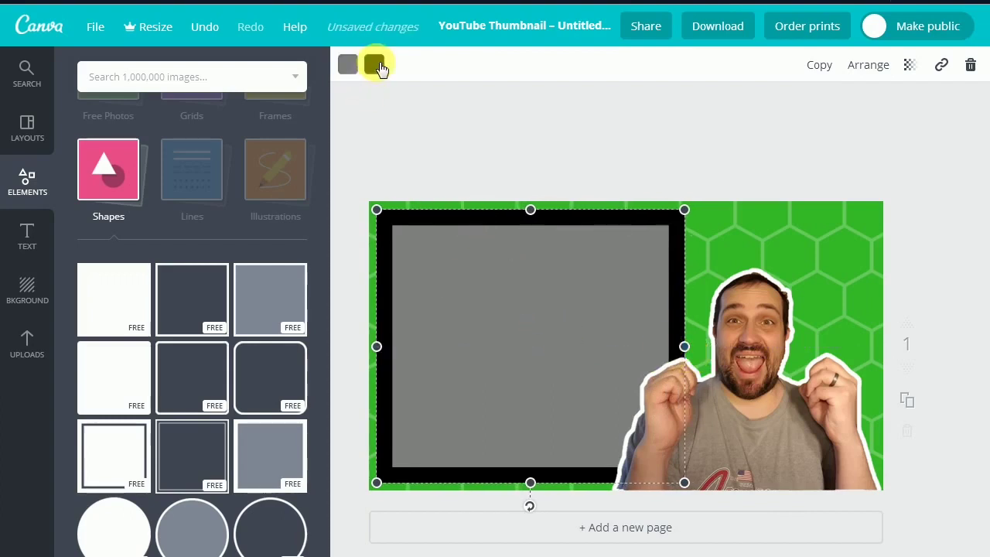
- Set the rectangle's border colour to royal blue from the default palette
click(377, 66)
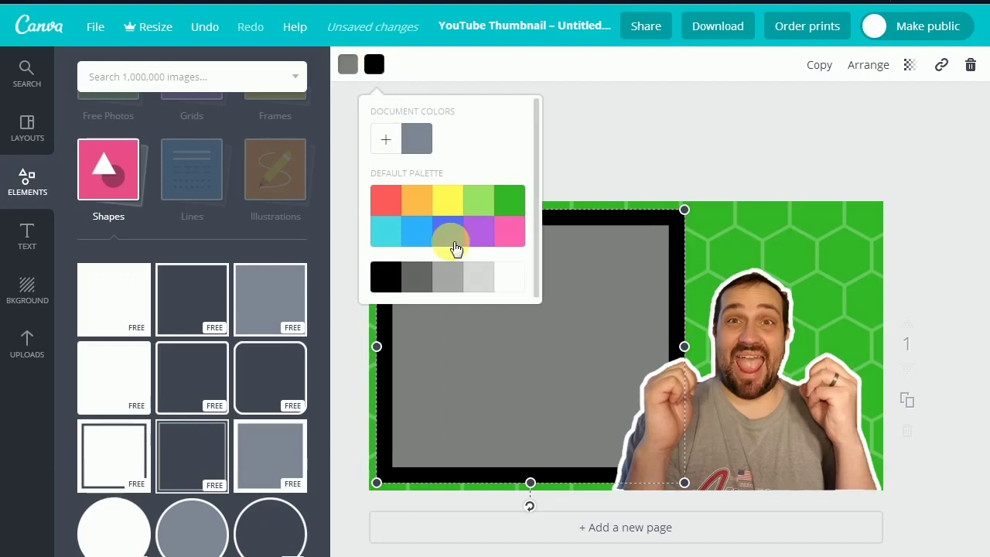
click(456, 248)
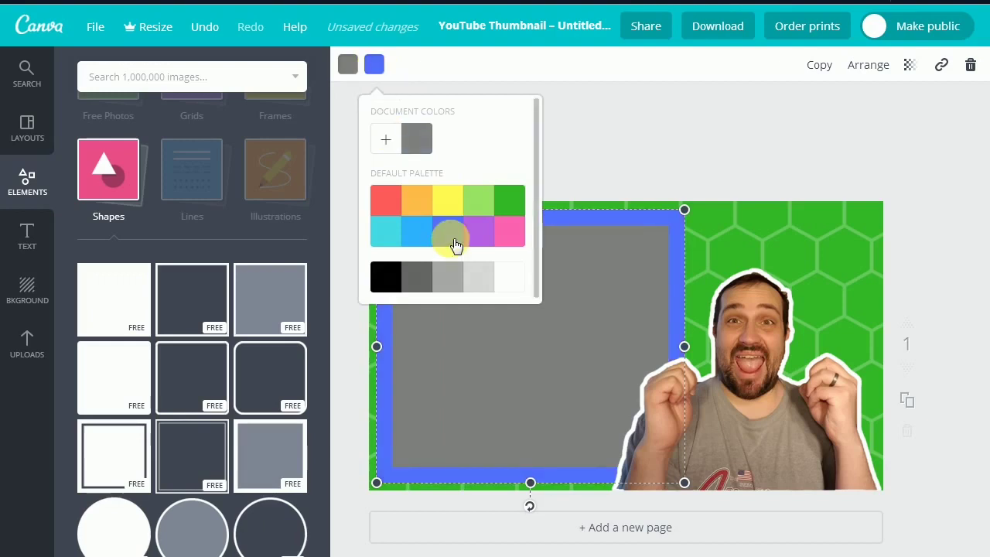
click(430, 207)
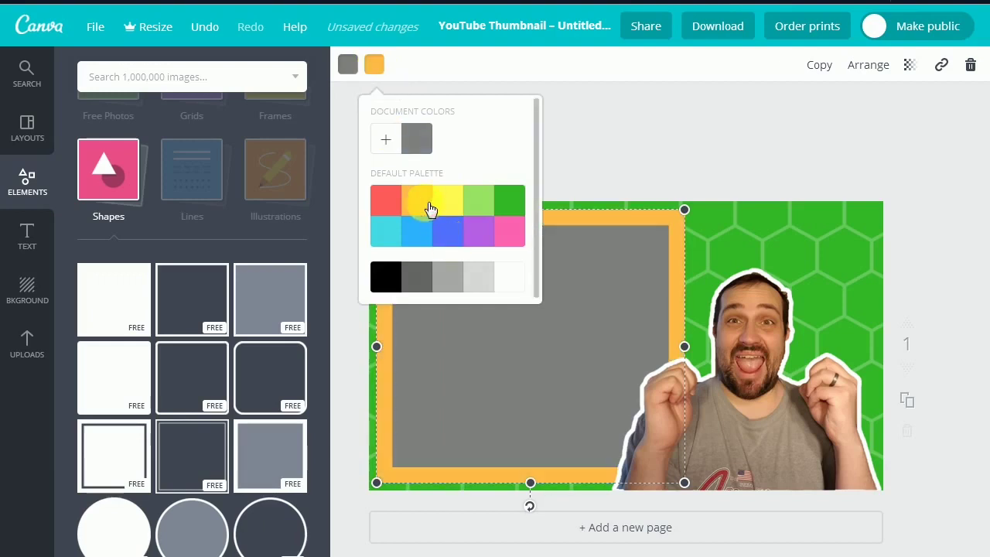
click(466, 232)
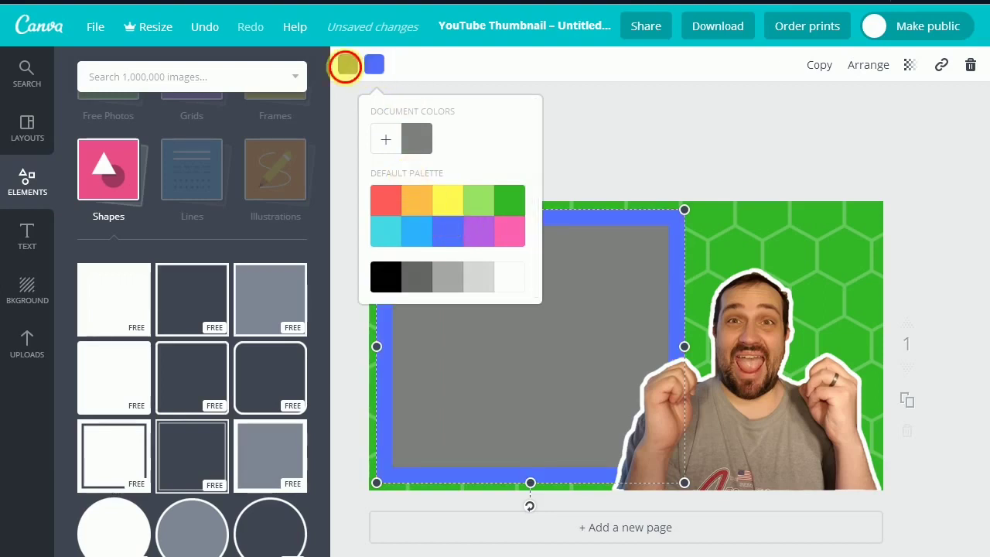
- Try orange as the rectangle's inner fill colour
click(347, 64)
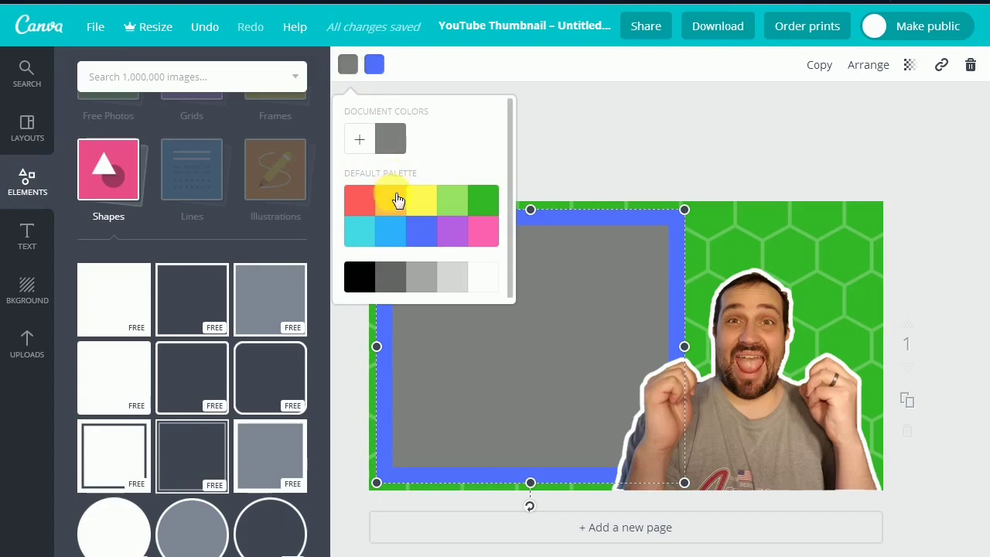
click(398, 200)
click(577, 259)
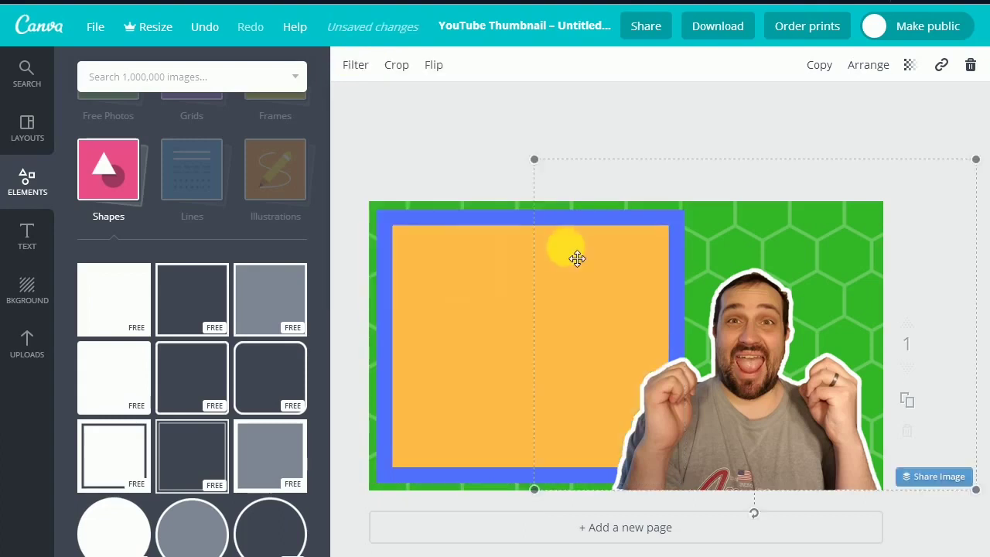
- Set the rectangle's inner fill to the same royal blue as its border
click(485, 242)
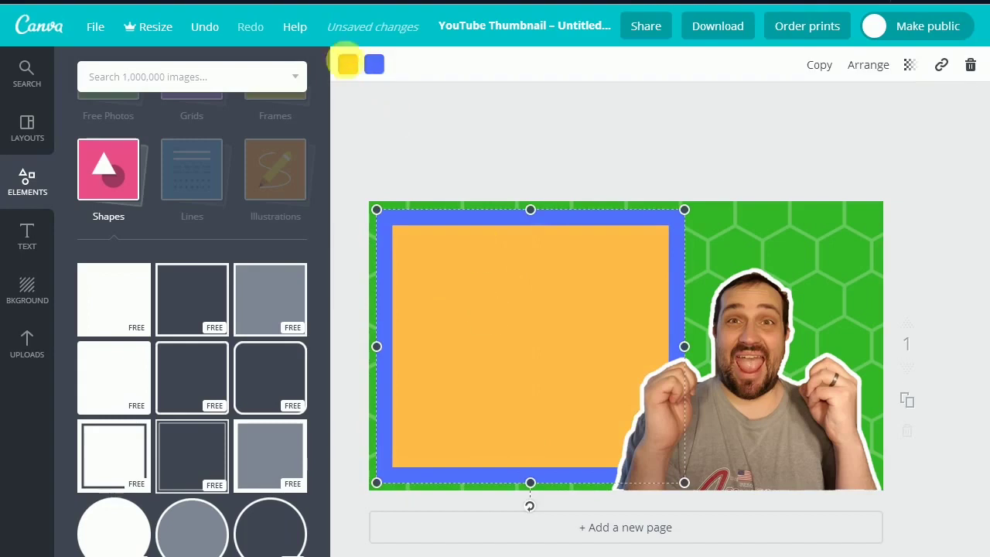
click(349, 64)
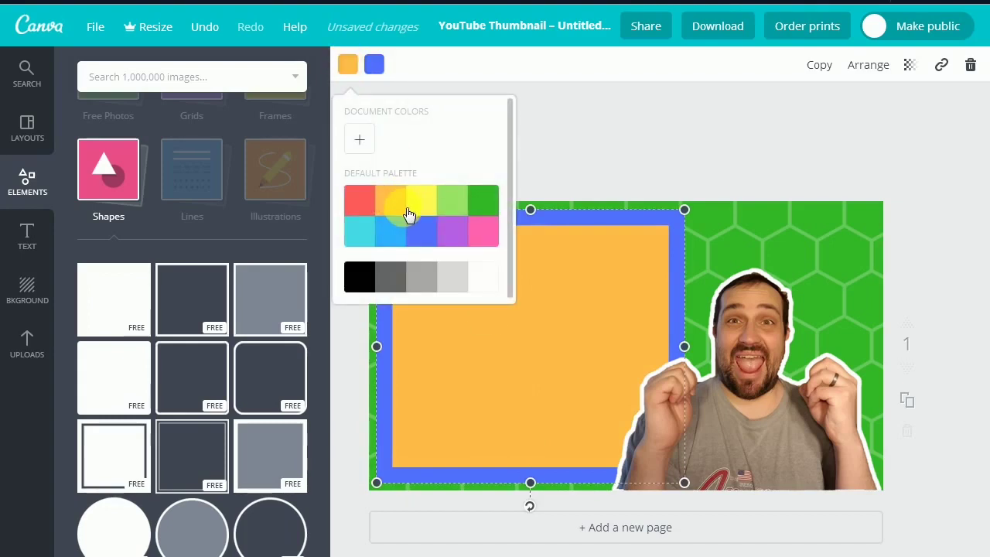
click(426, 238)
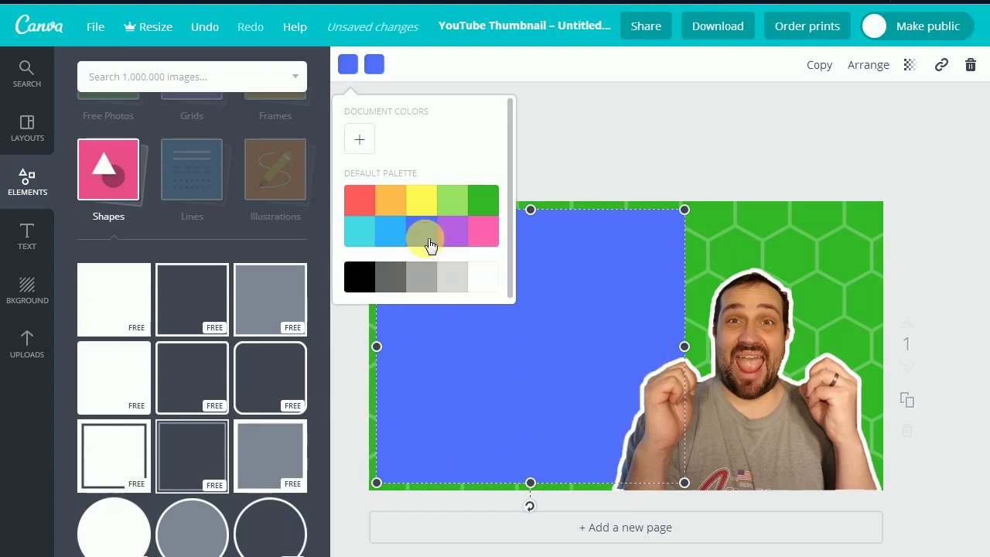
- Try orange, red, green and light green from the default palette as the rectangle's border colour
click(375, 58)
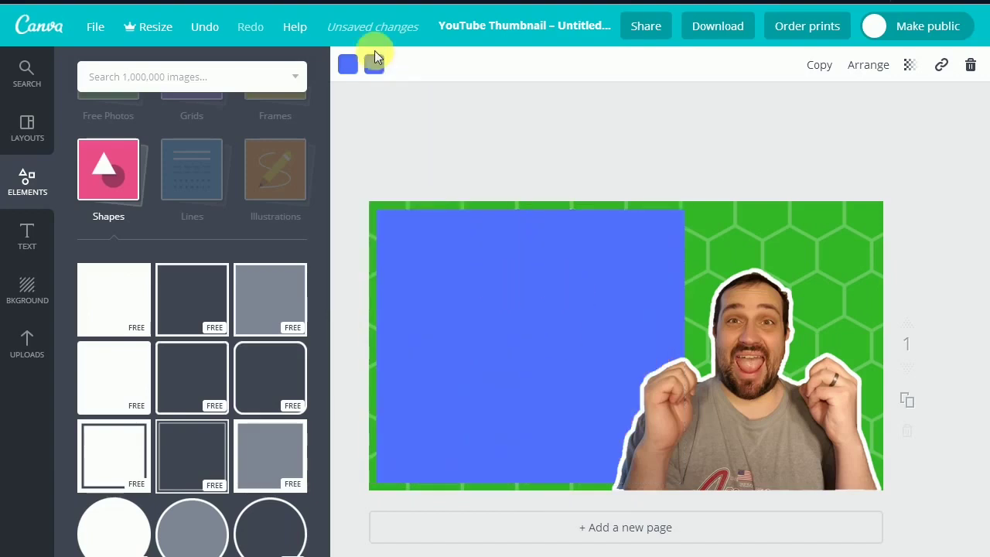
click(445, 273)
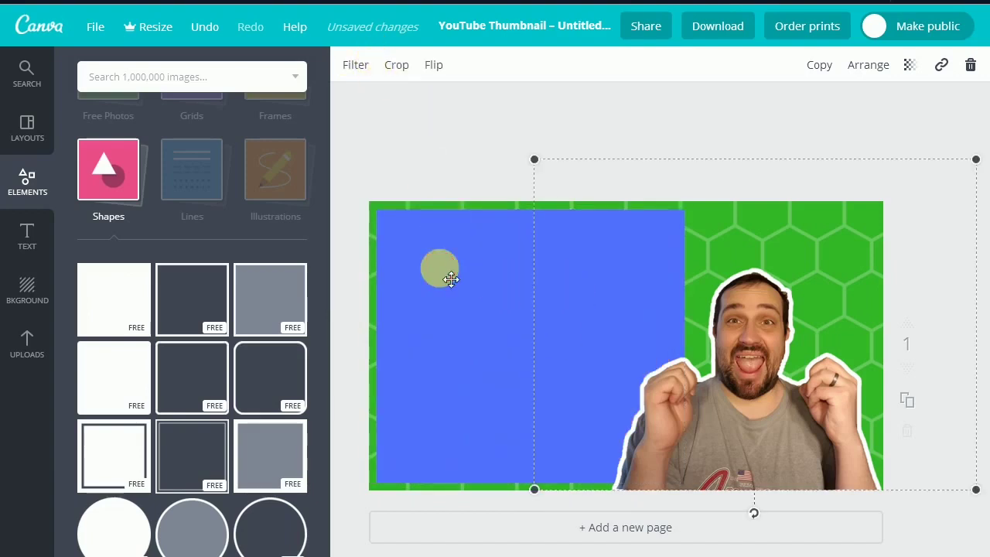
click(451, 278)
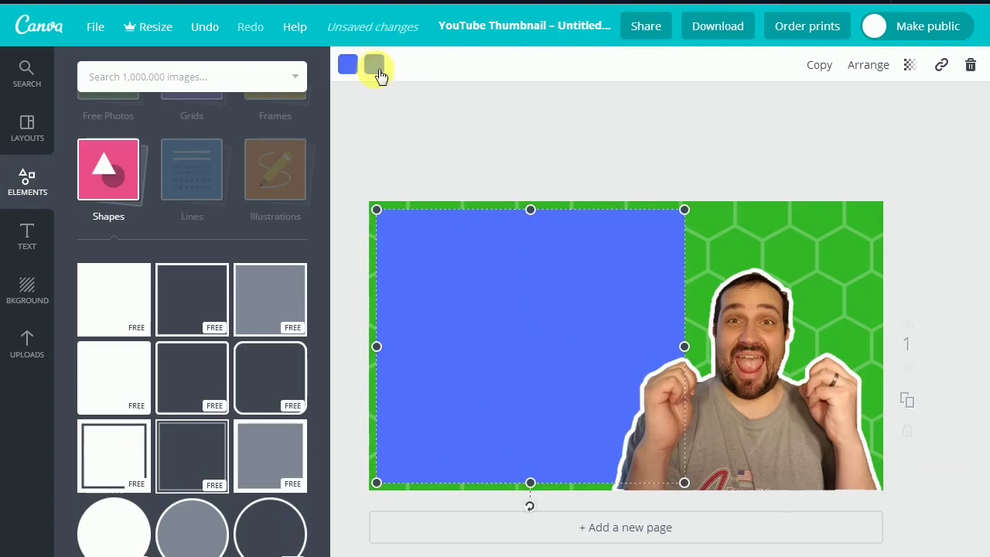
click(376, 67)
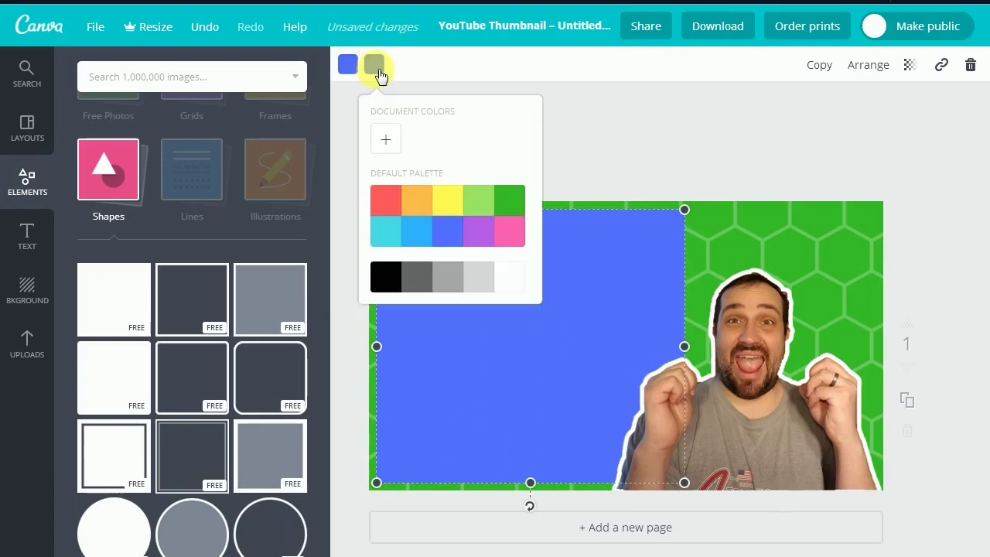
click(423, 209)
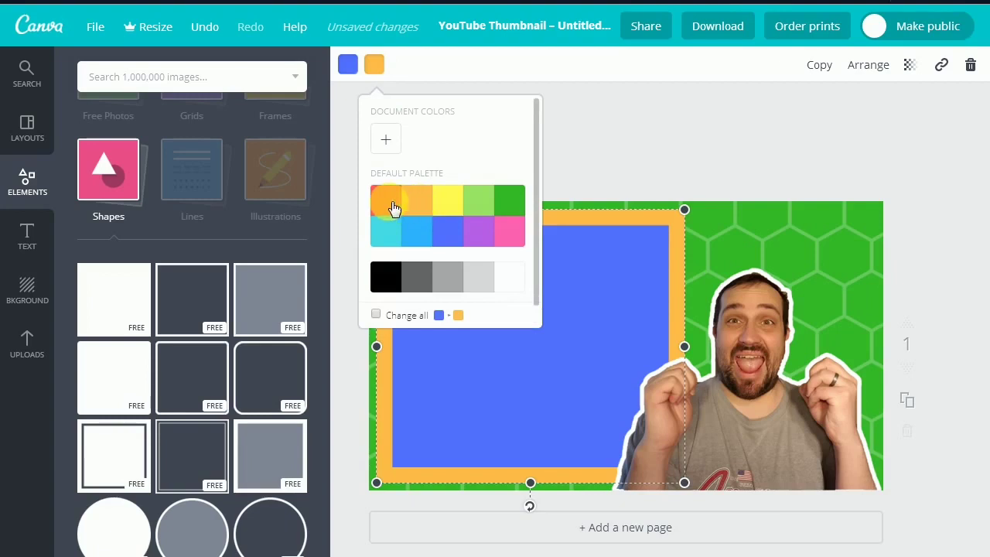
click(392, 207)
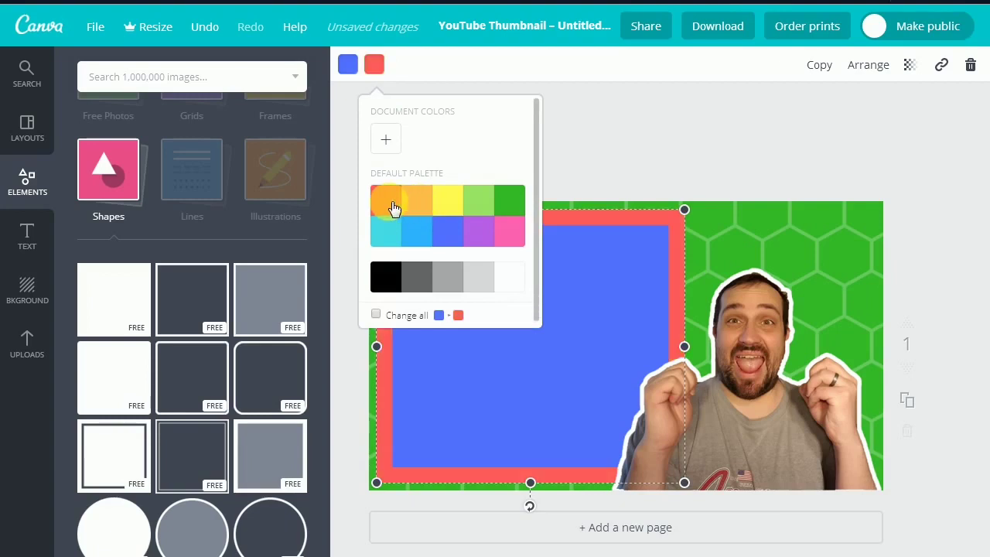
click(508, 207)
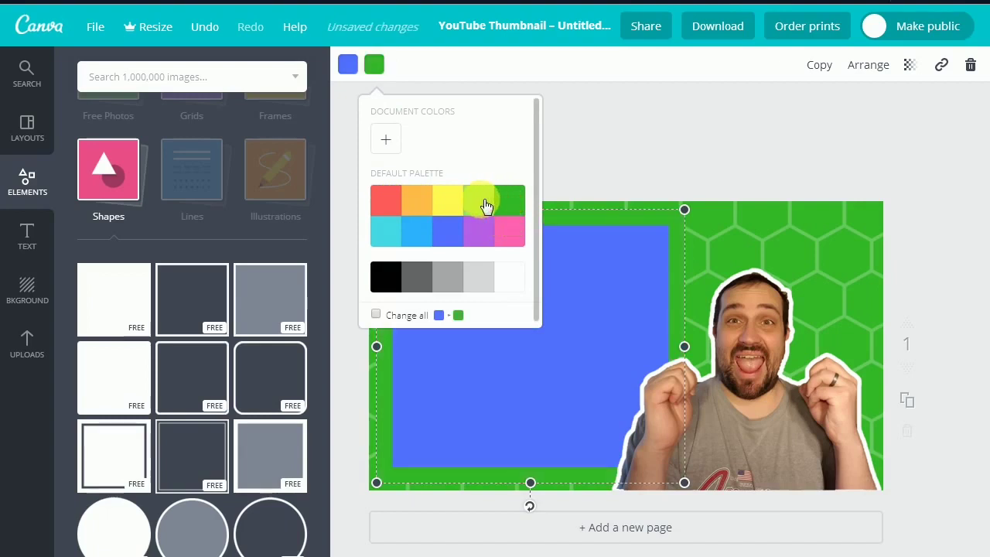
click(485, 206)
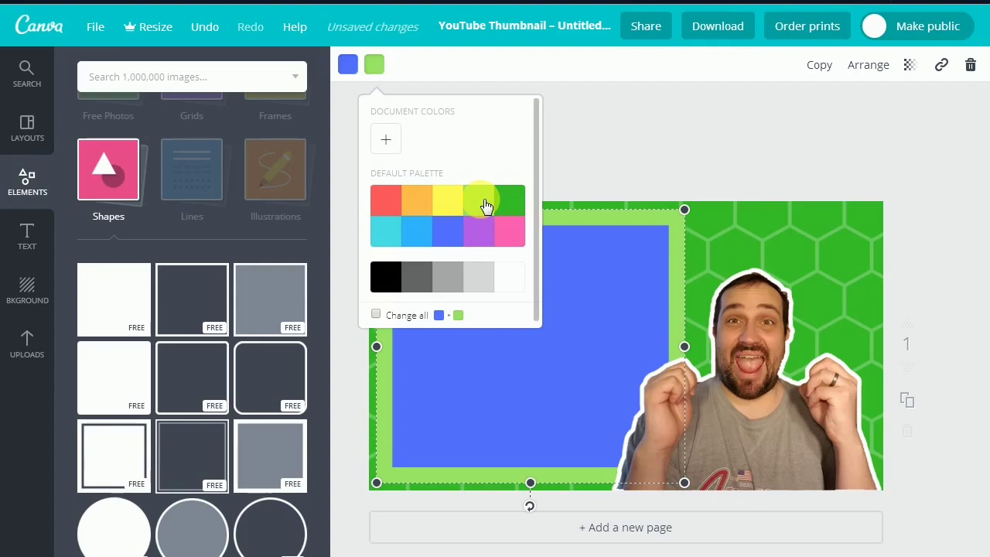
- Delete the bordered rectangle and add a plain solid square, placed over the canvas's left part and stretched to reach the man's raised hand
click(541, 395)
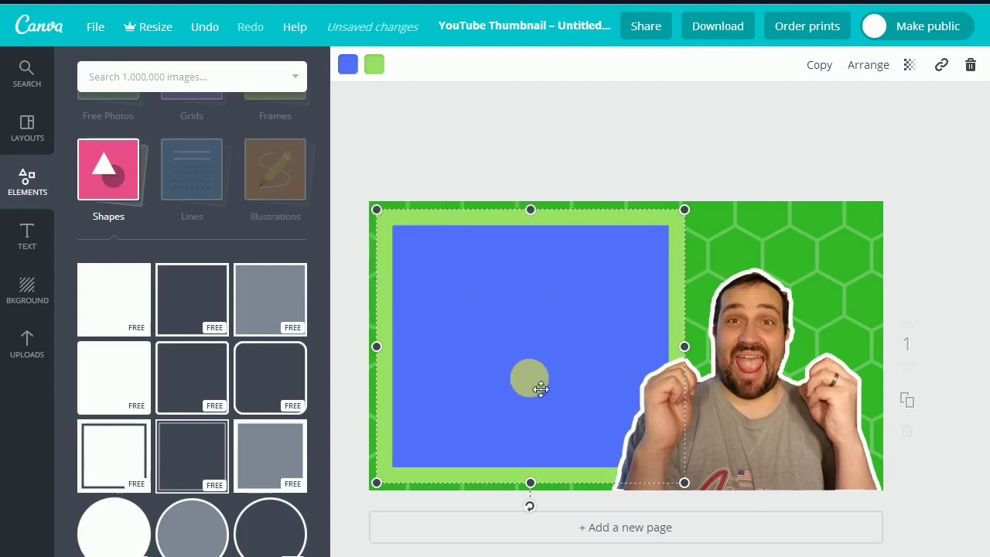
key(Delete)
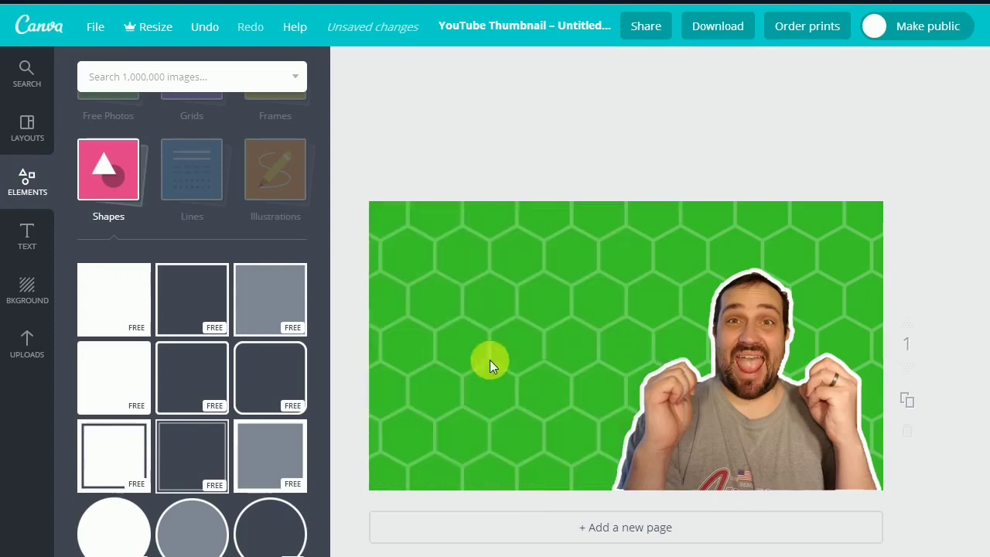
click(126, 308)
drag(616, 356, 516, 355)
drag(655, 356, 697, 352)
- Send the plain rectangle behind the man's cutout and fill it with royal blue from the default palette
click(868, 65)
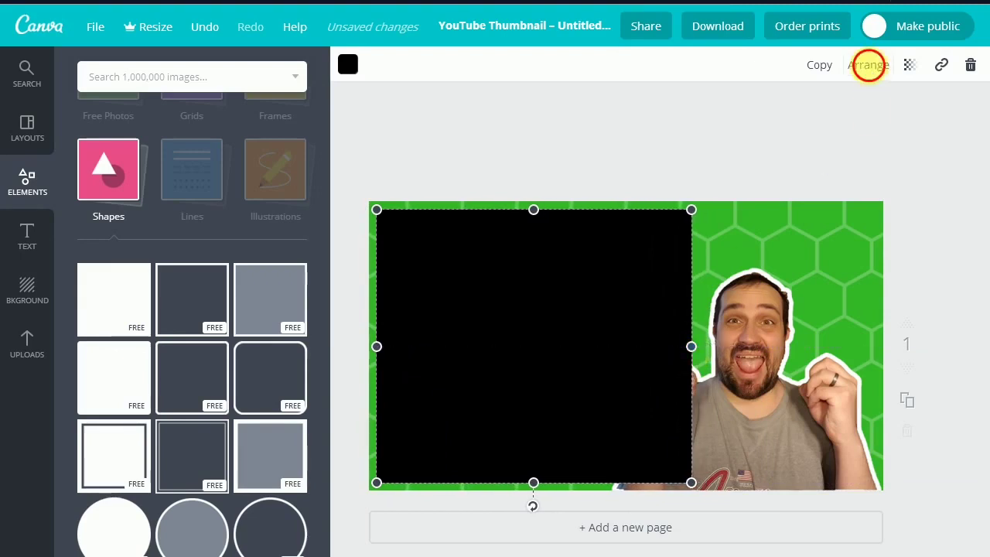
click(849, 142)
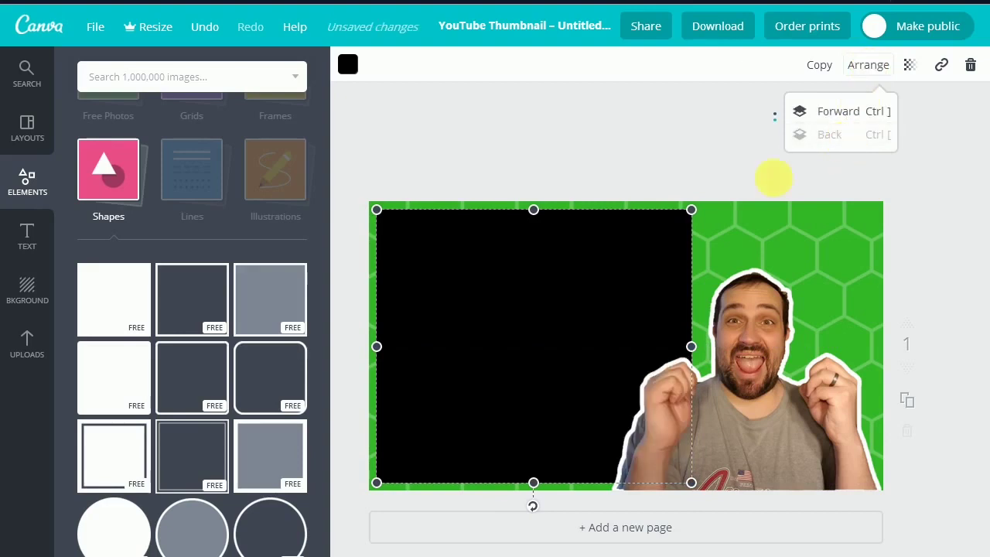
click(523, 361)
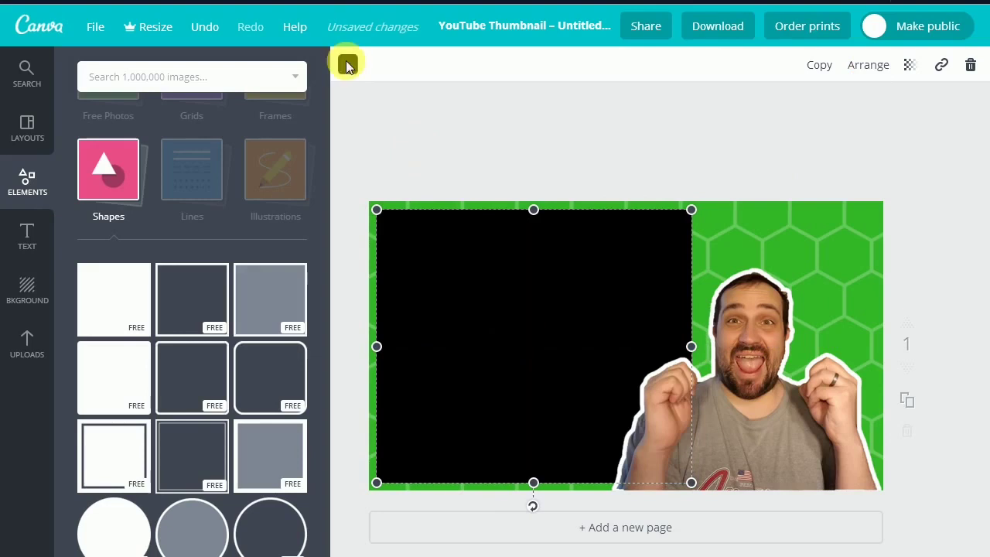
click(348, 65)
click(434, 240)
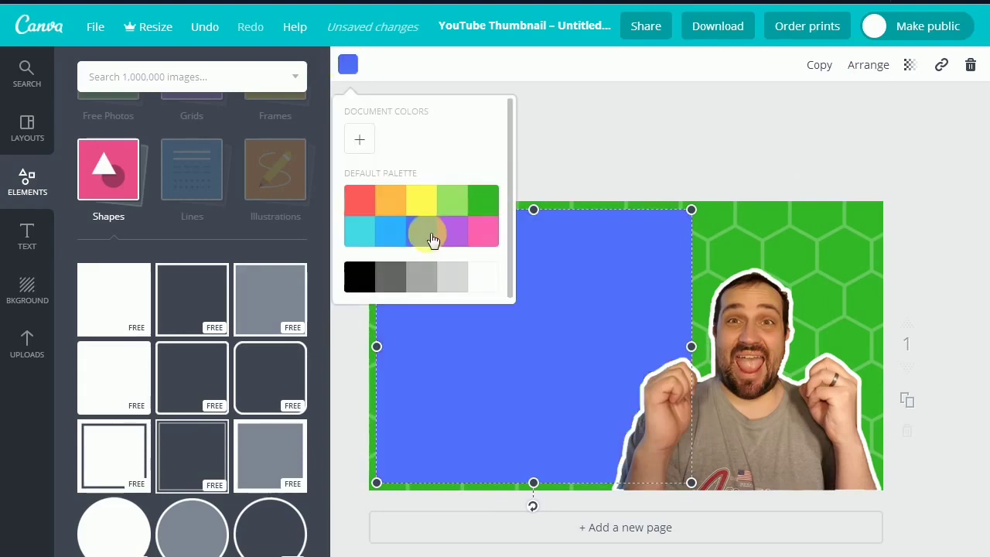
click(428, 370)
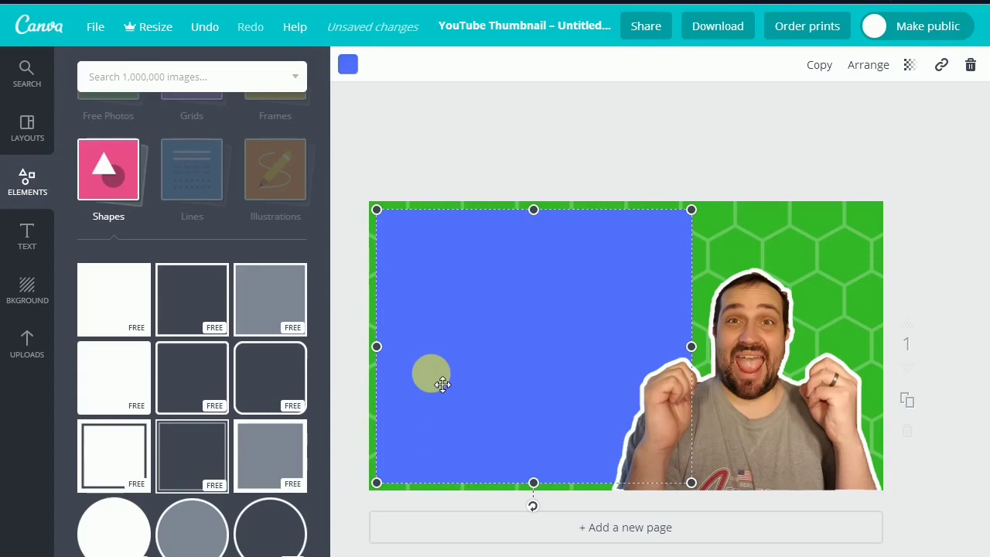
- Add a heading text box near the top of the blue rectangle and widen it to nearly the rectangle's full width
click(28, 232)
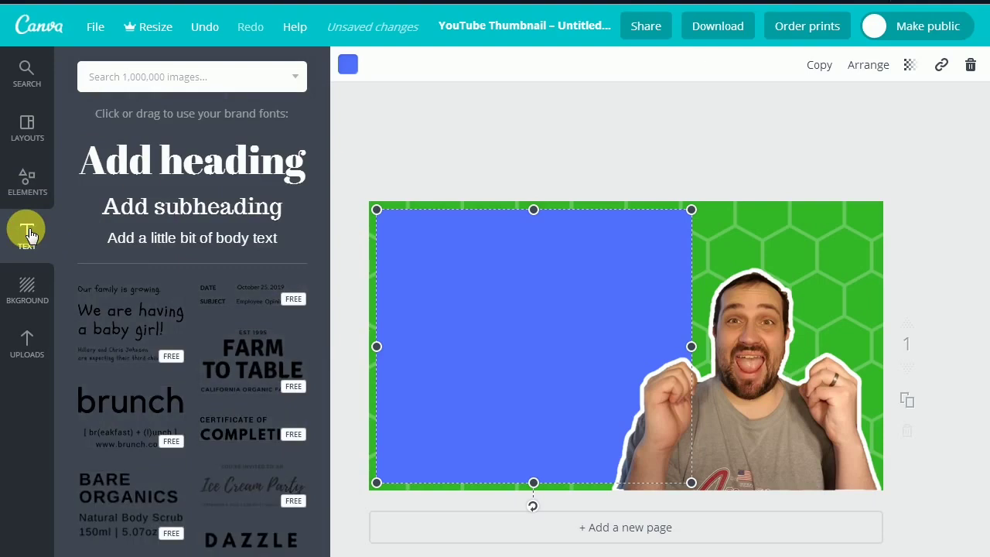
click(143, 172)
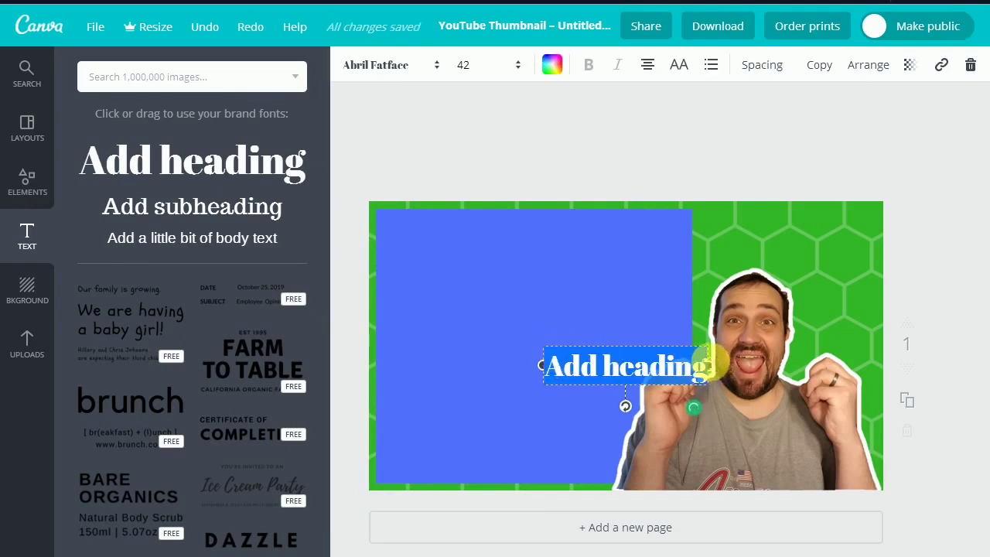
click(567, 365)
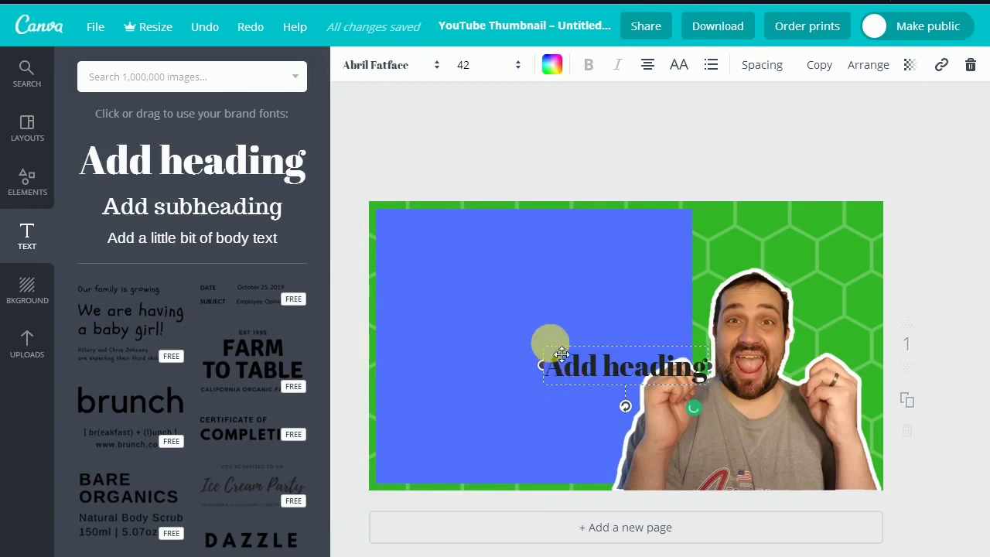
drag(557, 353, 400, 238)
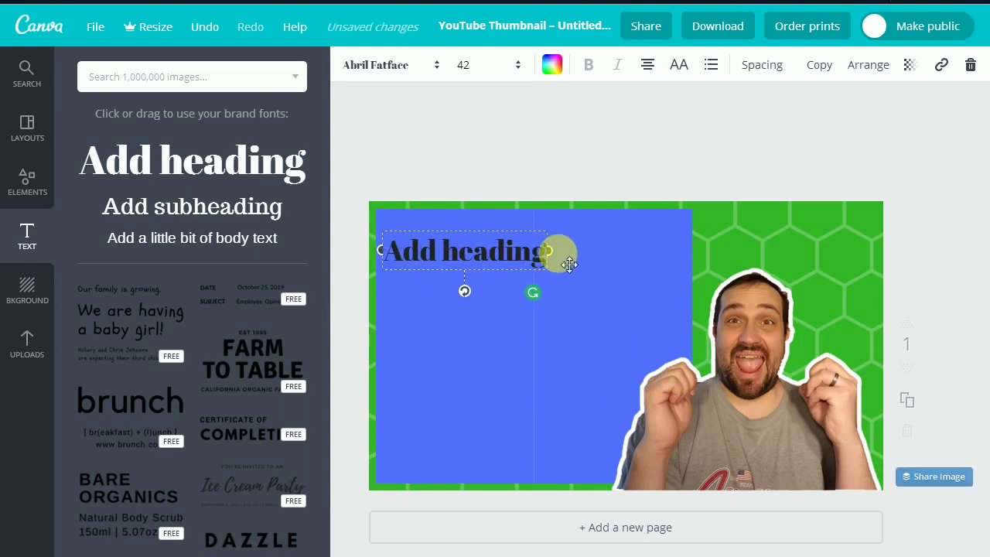
drag(562, 252, 702, 261)
- Change the heading's font to Norwester
click(517, 259)
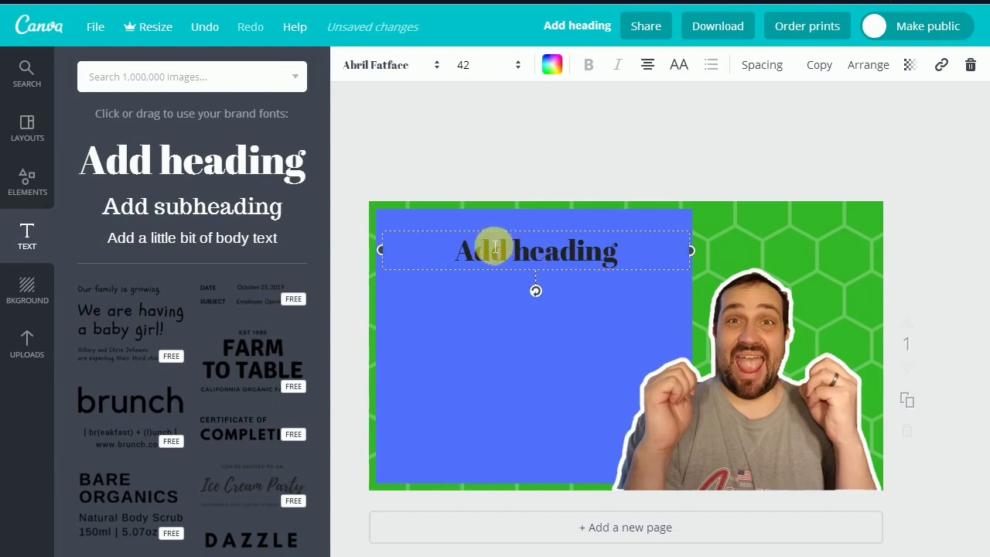
click(372, 68)
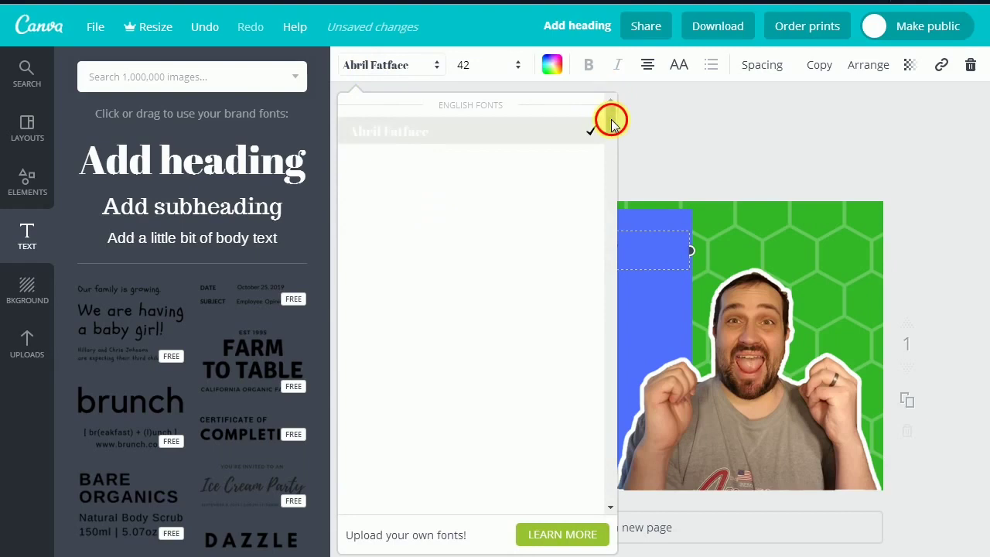
drag(610, 124, 610, 145)
drag(609, 250, 597, 306)
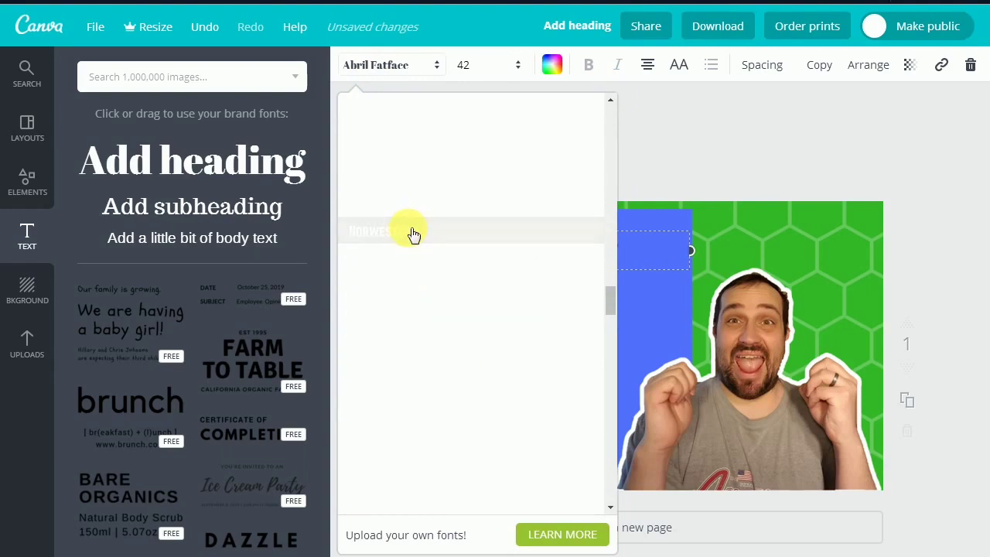
click(386, 236)
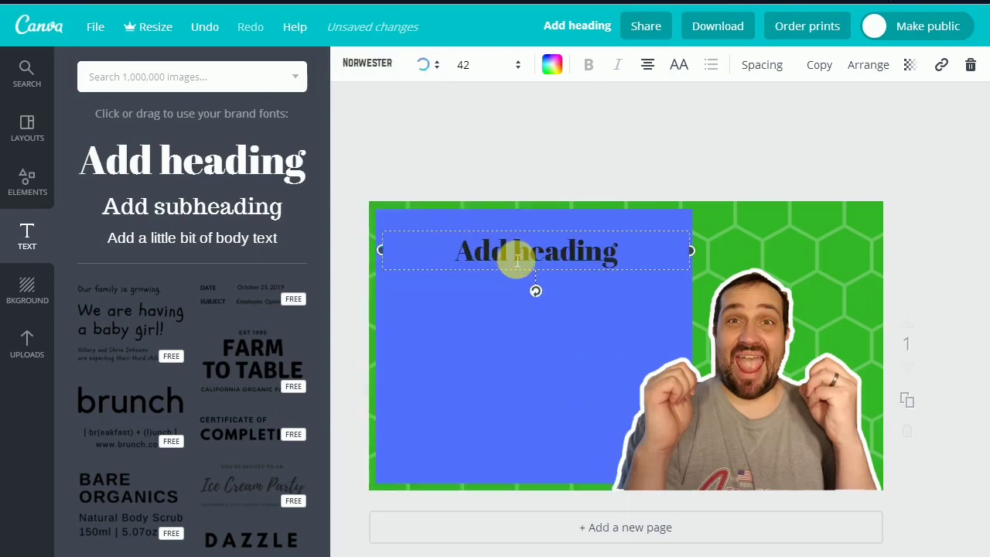
- Replace the heading's placeholder text with "Easy", "Custom" and "Thumbnail" on three separate lines
click(479, 257)
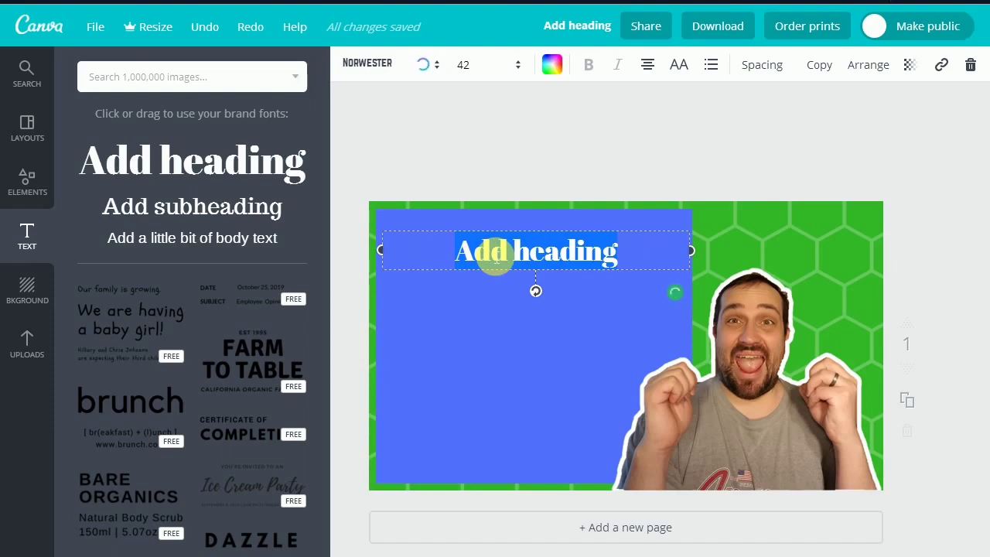
text(Ea)
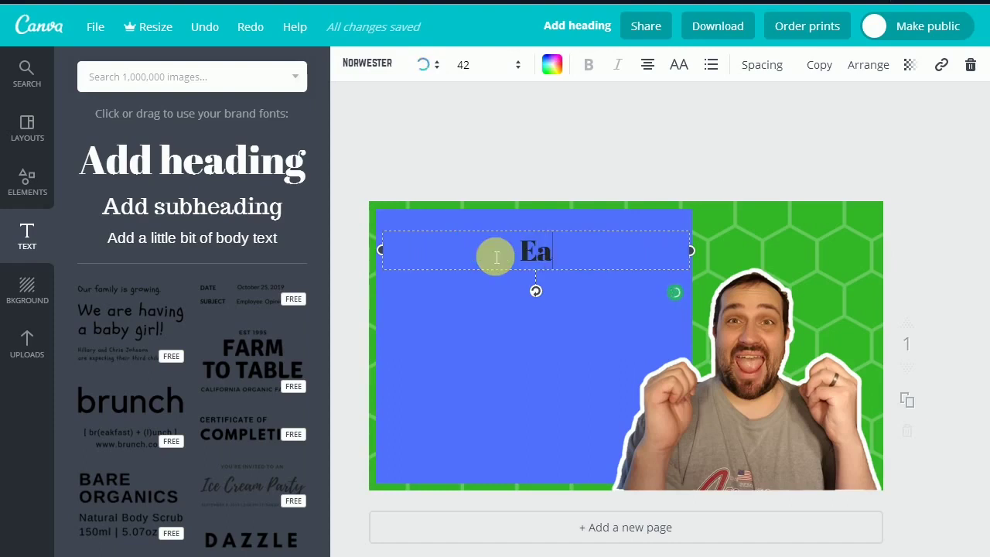
text(sy)
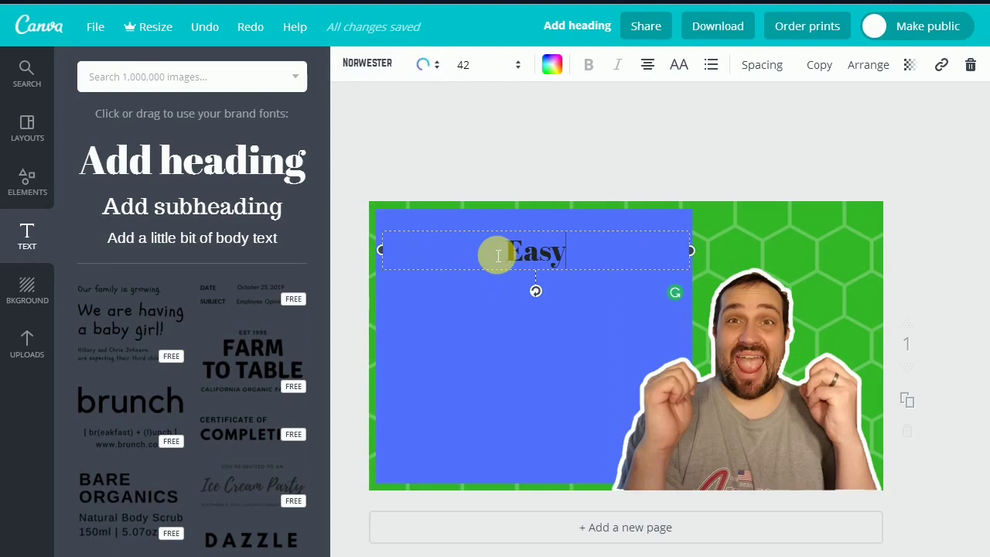
key(Return)
text(Custom)
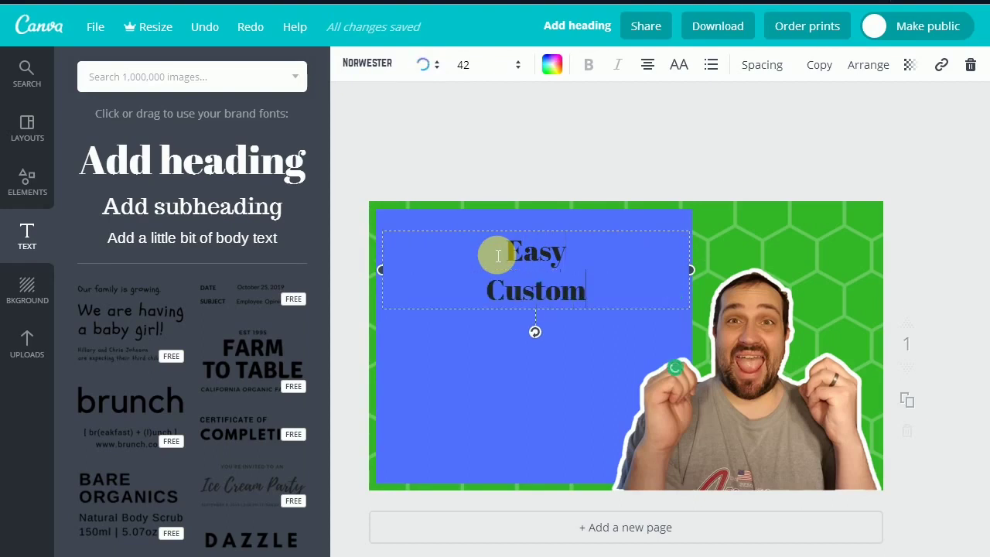
key(Return)
text(T)
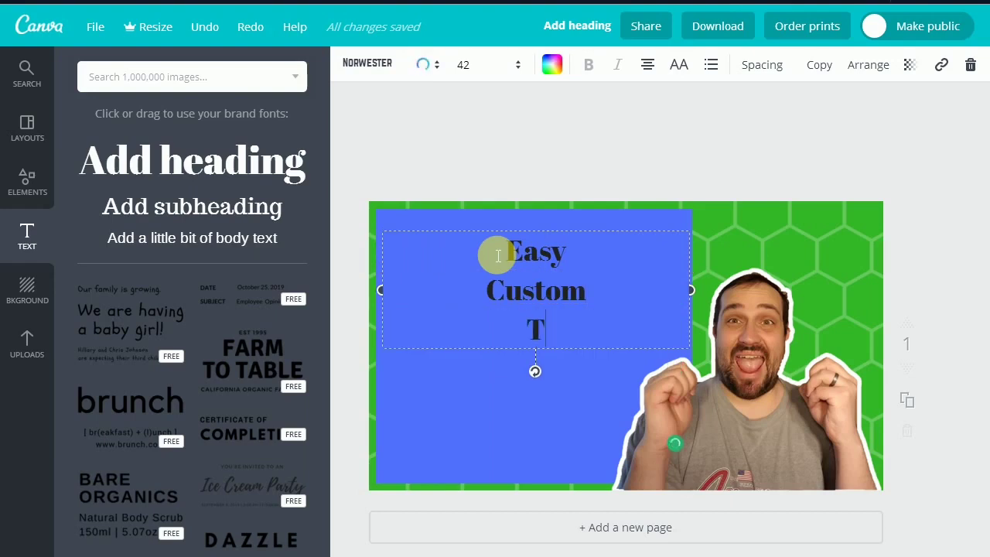
text(humb)
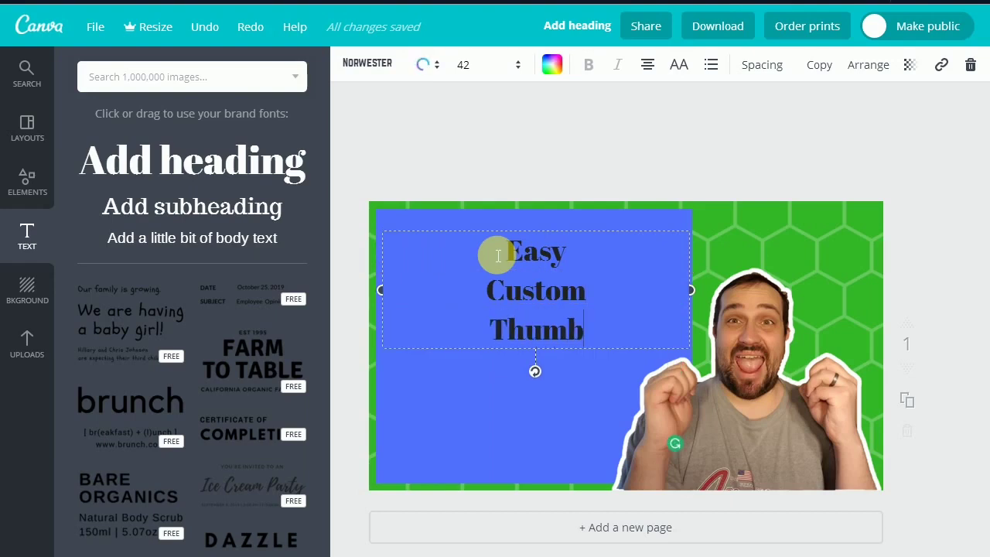
text(nail)
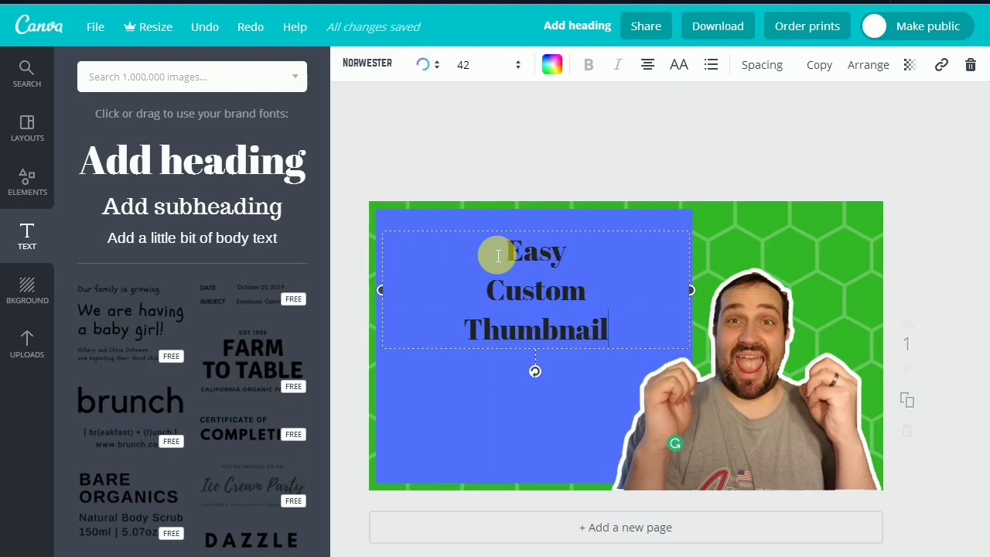
- Enlarge the heading text to size 80 and nudge the text box to centre it on the blue rectangle
click(461, 67)
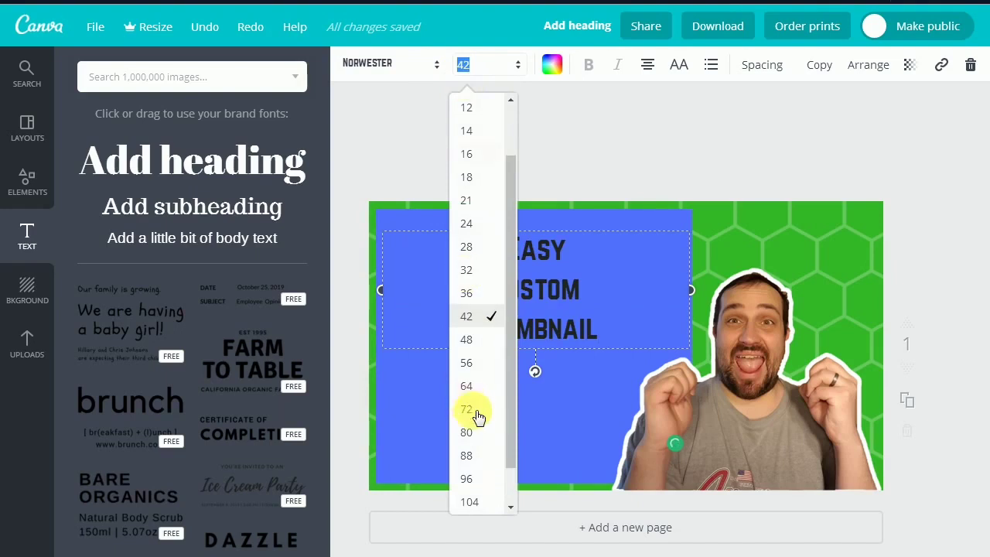
click(478, 416)
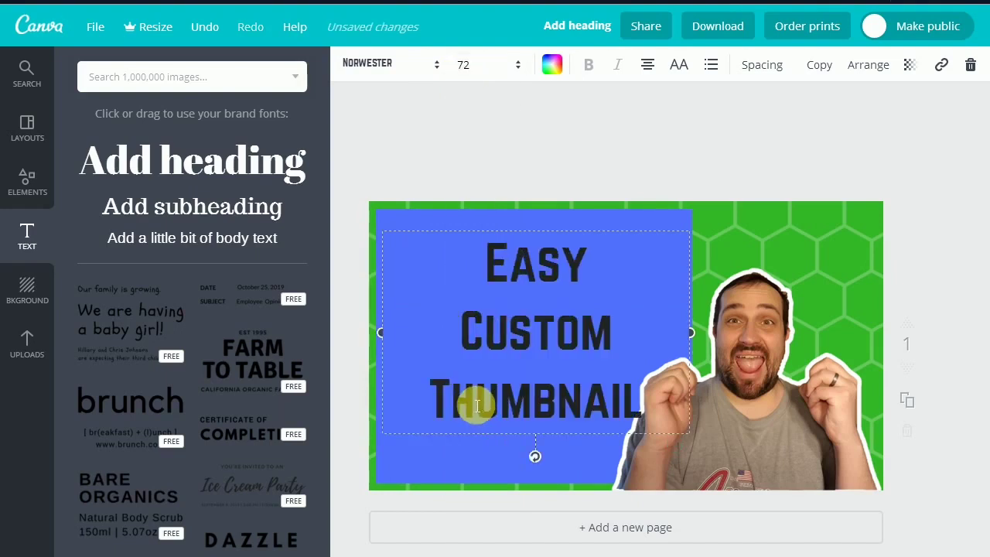
click(464, 64)
click(491, 433)
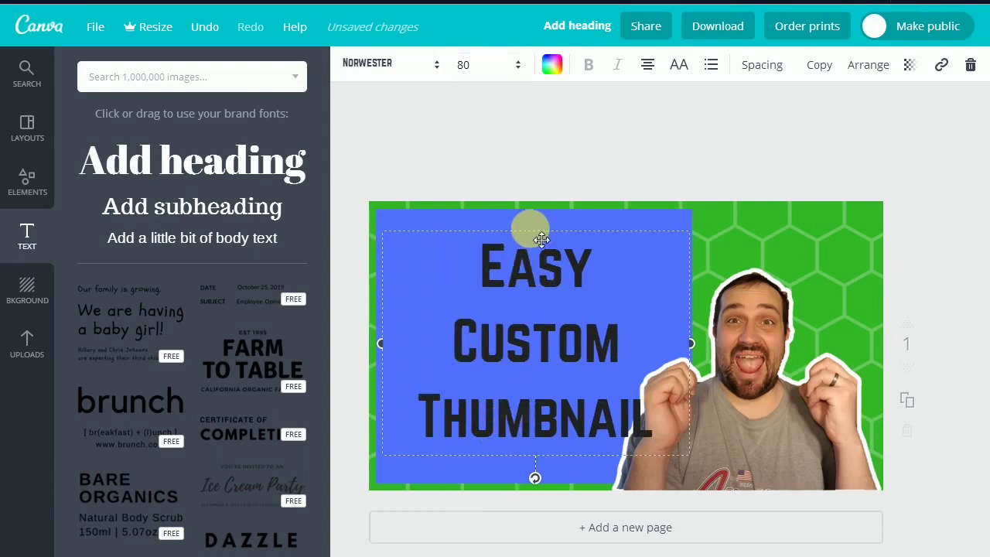
drag(541, 240, 540, 238)
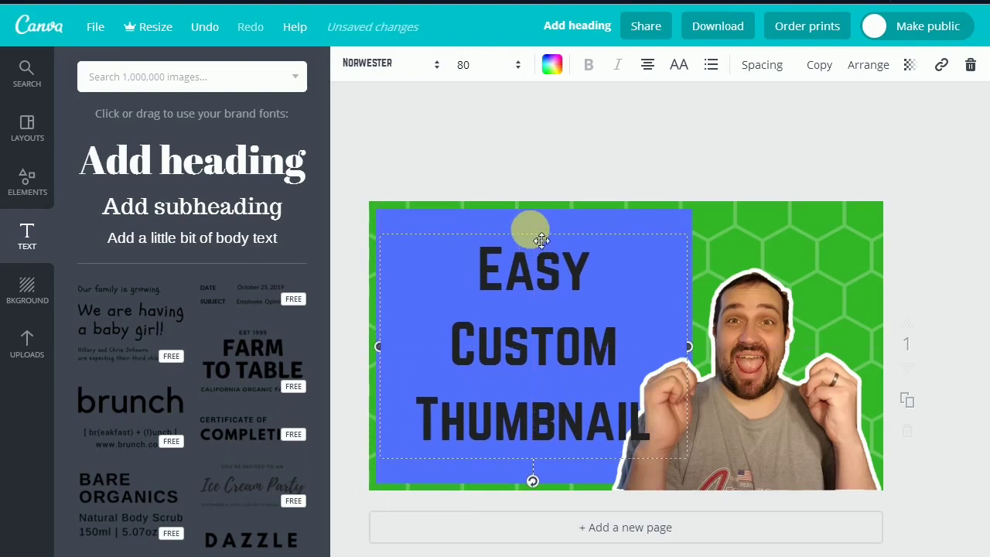
- Scale down the man's cutout, keeping its lower-right corner in place, to clear the word "Thumbnail" in the heading
double_click(534, 421)
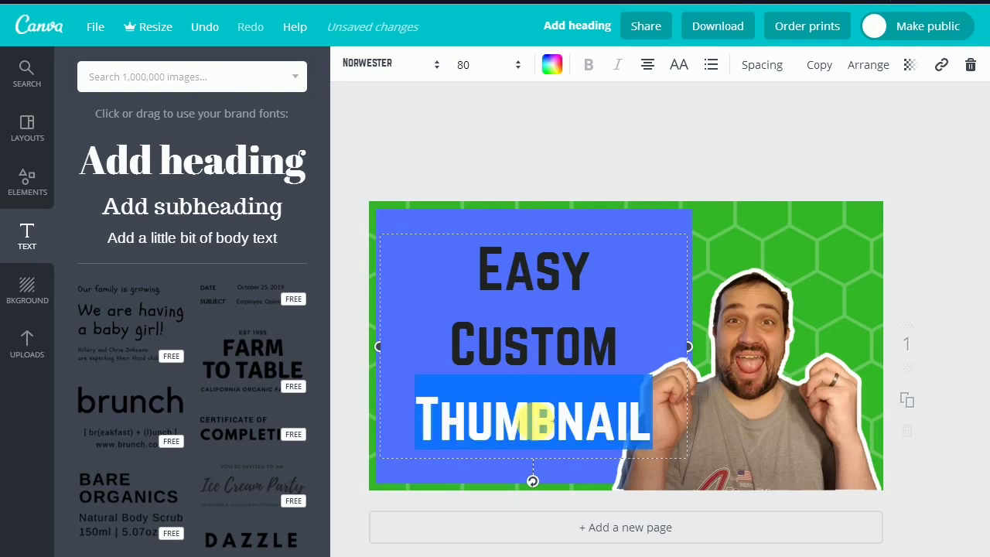
click(530, 345)
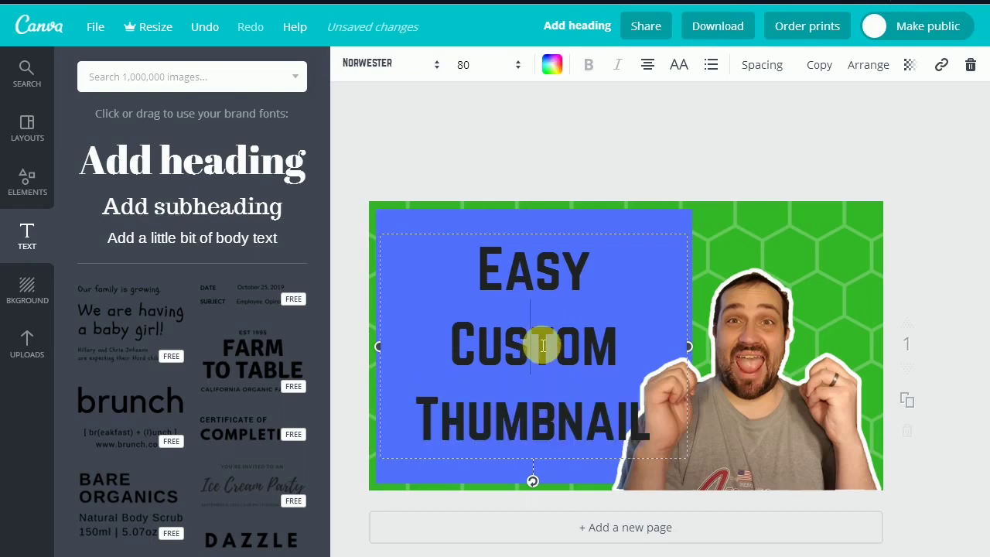
click(747, 448)
click(768, 449)
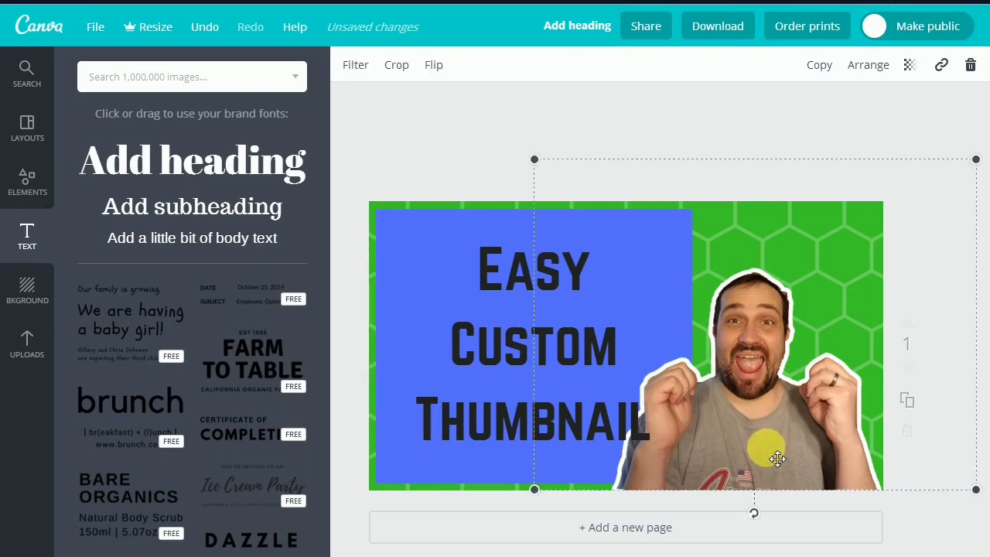
drag(534, 160, 582, 191)
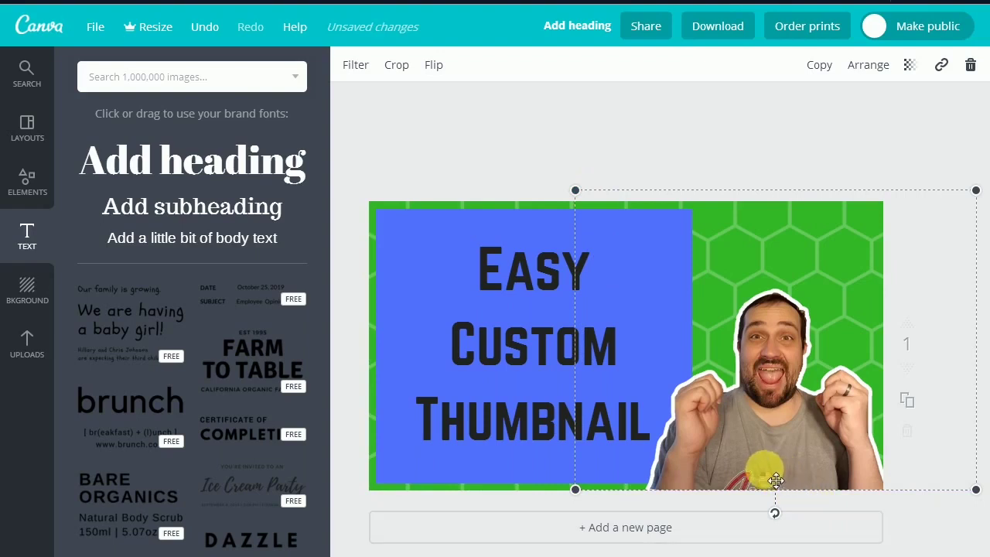
- Select the blue rectangle behind the heading text
click(397, 382)
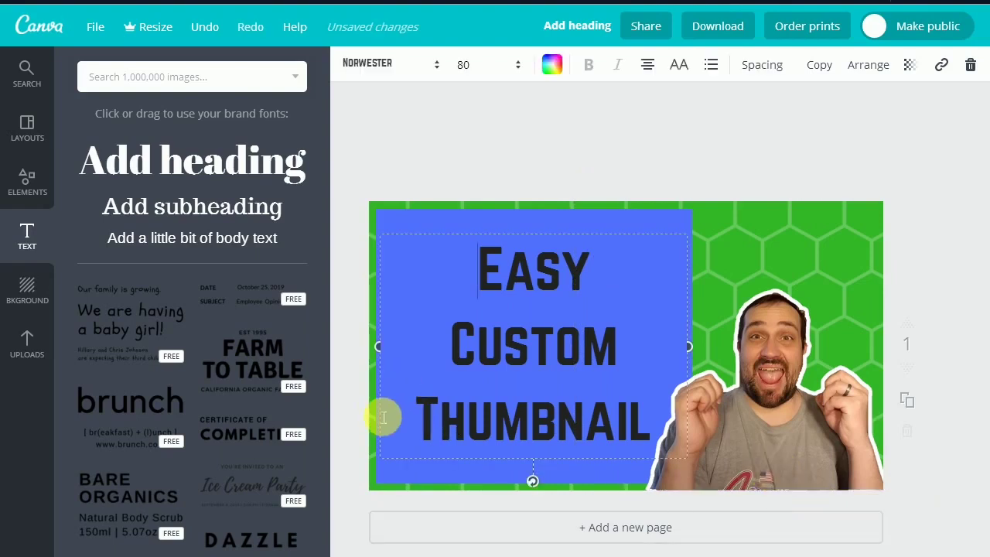
click(438, 479)
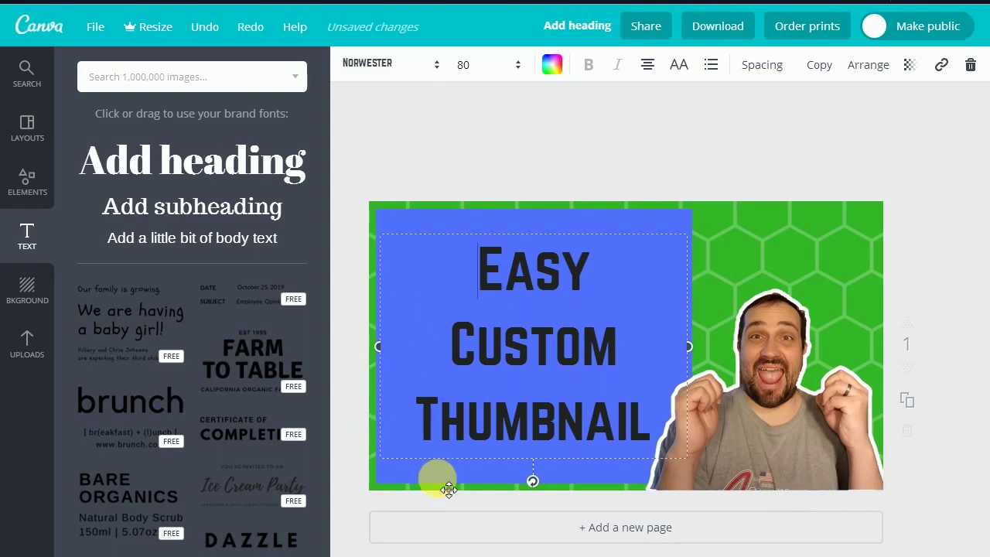
click(449, 483)
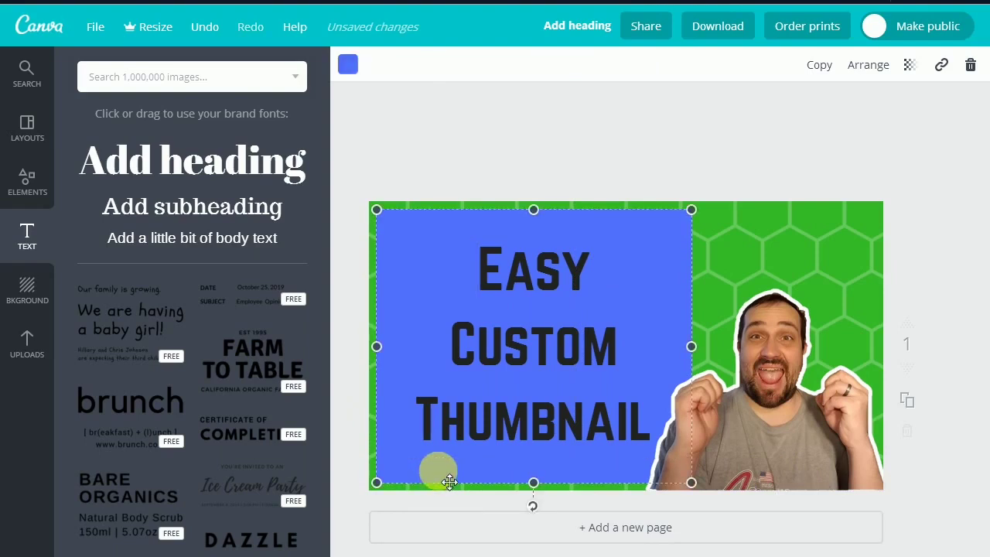